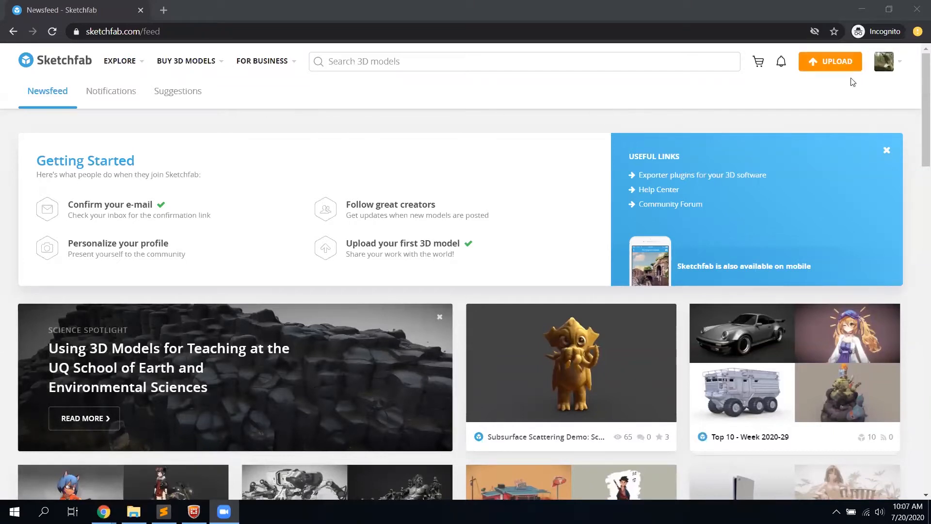
Bring up the 8_12 model folder, start a new Sketchfab model upload, and dismiss the file selection dialog
{"action": "mouse_move", "coordinate": [881, 68]}
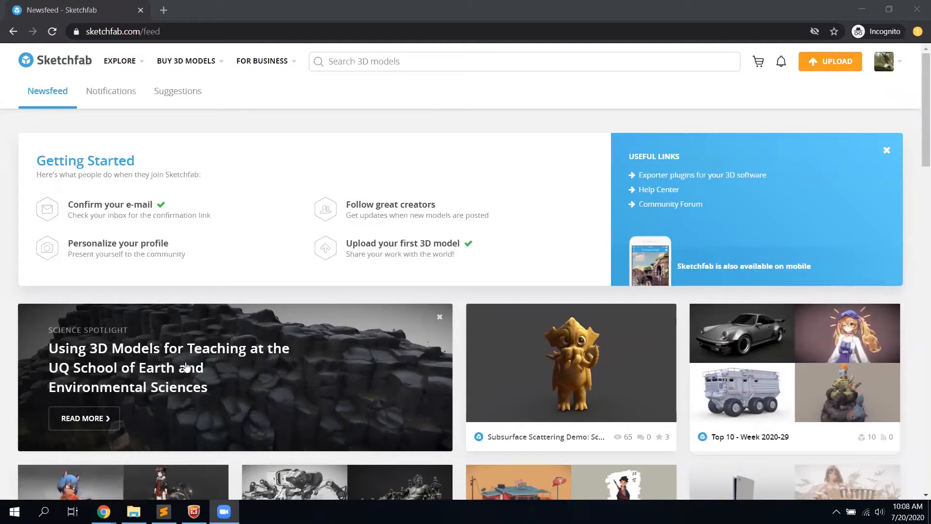
{"action": "mouse_move", "coordinate": [133, 509]}
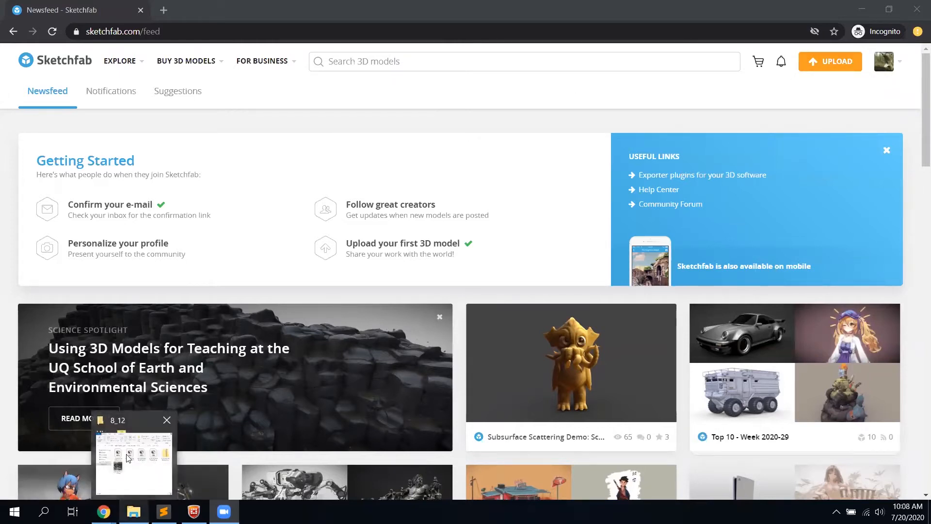
{"action": "left_click", "coordinate": [128, 455]}
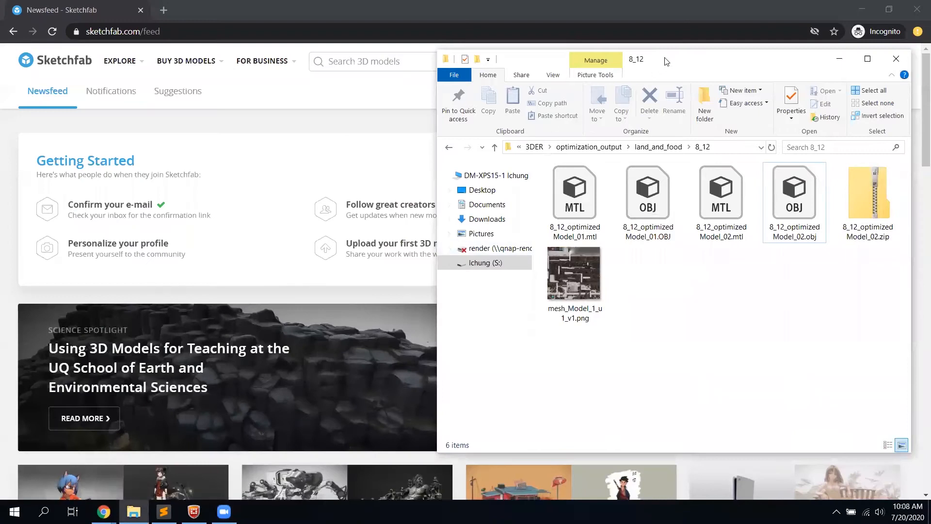
{"action": "left_click_drag", "start_coordinate": [655, 62], "coordinate": [368, 73]}
{"action": "left_click", "coordinate": [830, 60]}
{"action": "left_click_drag", "start_coordinate": [349, 345], "coordinate": [474, 340]}
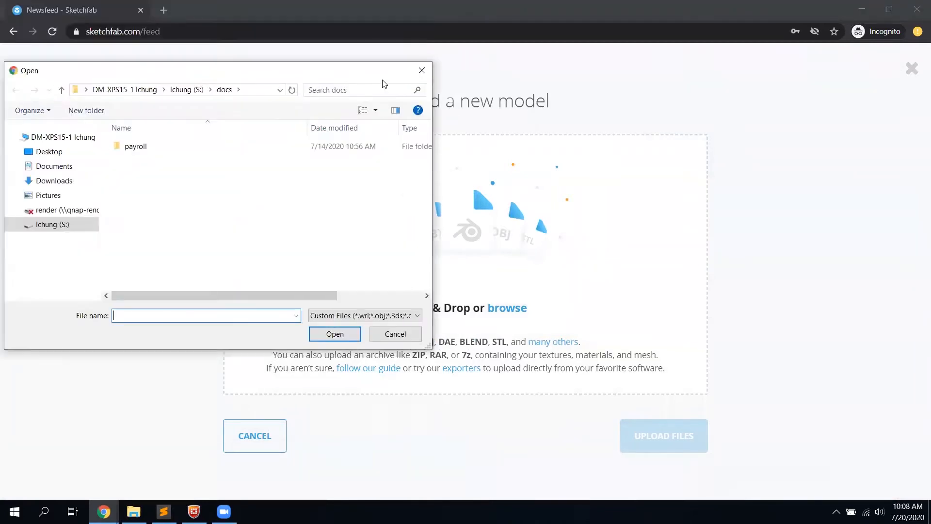
{"action": "left_click", "coordinate": [422, 68]}
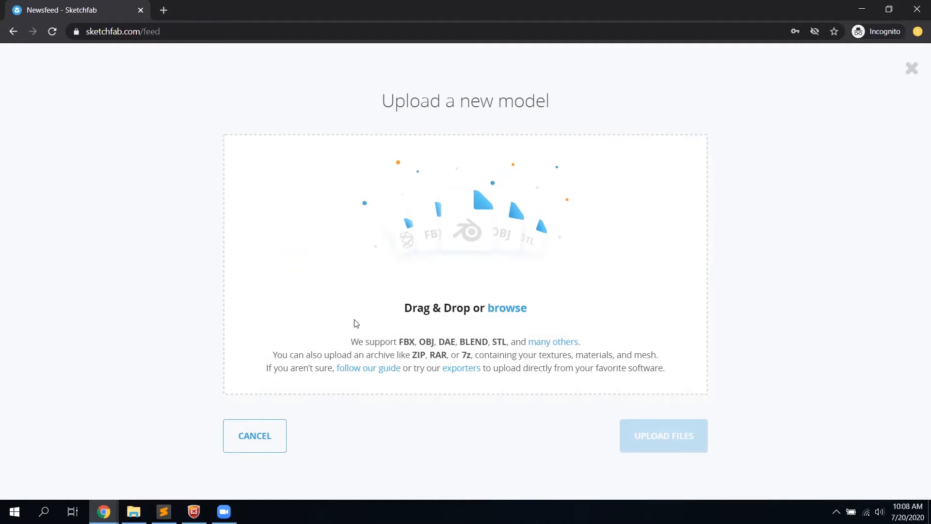
Place the 8_12 folder beside the upload page and examine its Model_02 OBJ, MTL and ZIP files
{"action": "left_click", "coordinate": [133, 511]}
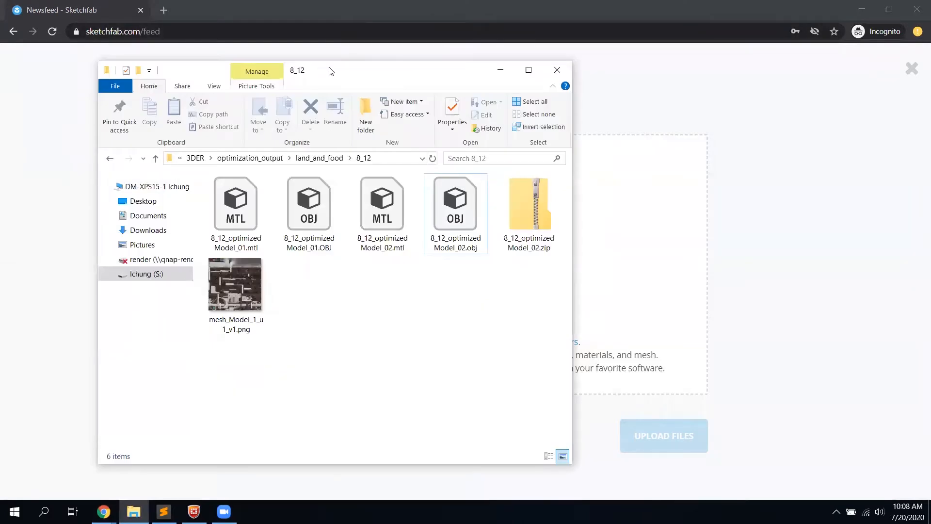
{"action": "left_click_drag", "start_coordinate": [330, 72], "coordinate": [666, 67]}
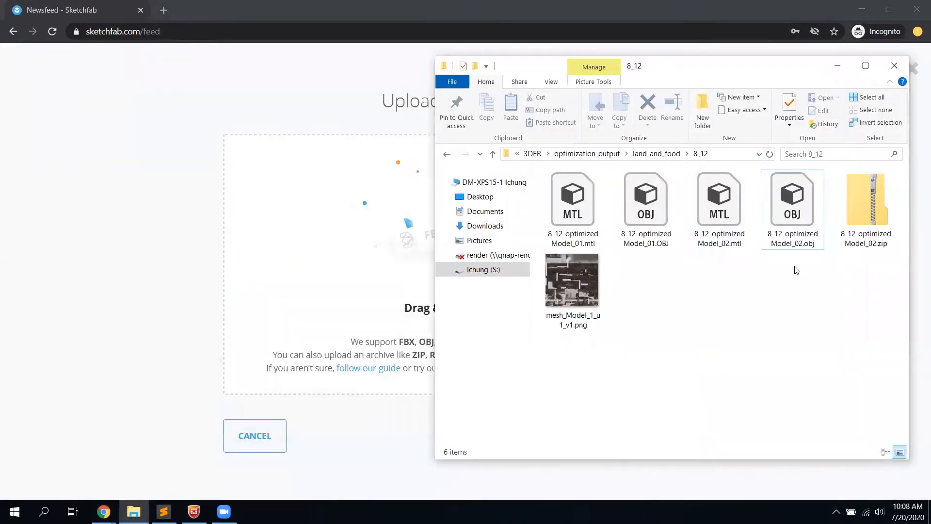
{"action": "left_click_drag", "start_coordinate": [745, 275], "coordinate": [792, 228]}
{"action": "left_click", "coordinate": [779, 289]}
{"action": "left_click", "coordinate": [784, 212]}
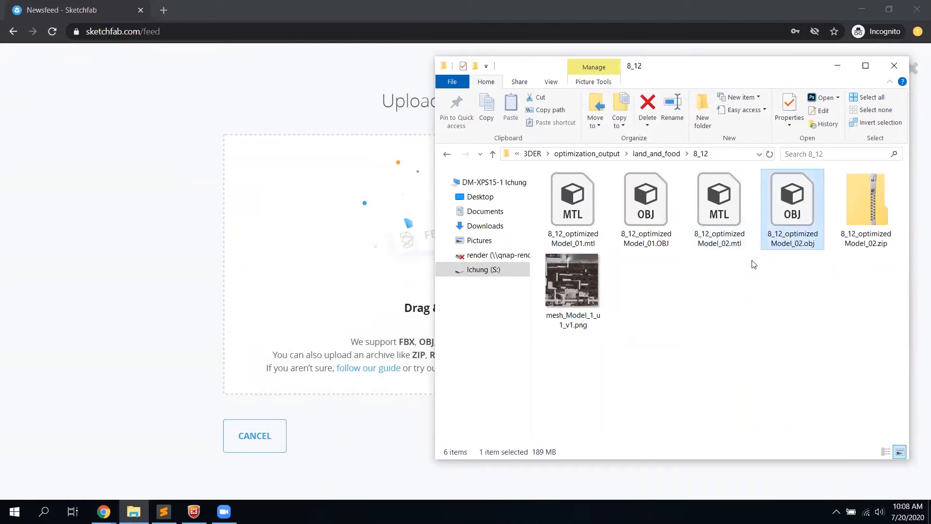
{"action": "left_click", "coordinate": [754, 265]}
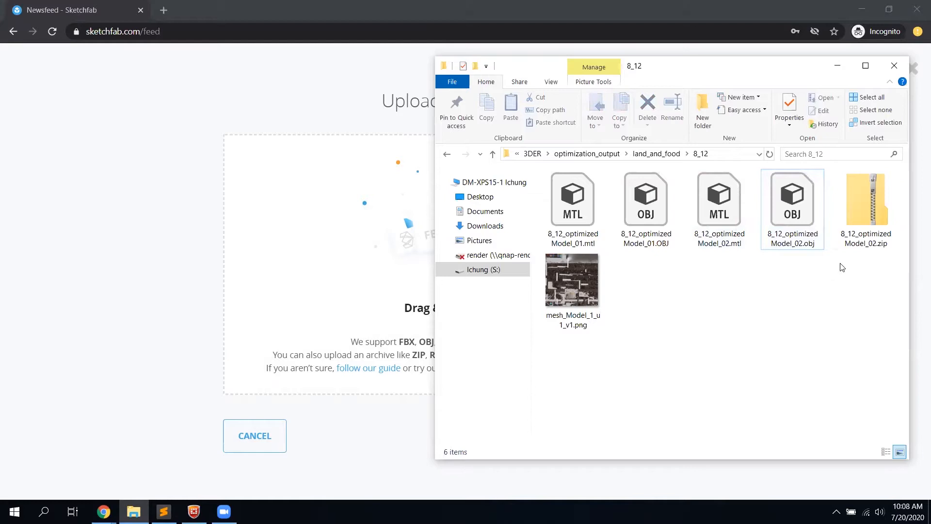
{"action": "left_click", "coordinate": [865, 220]}
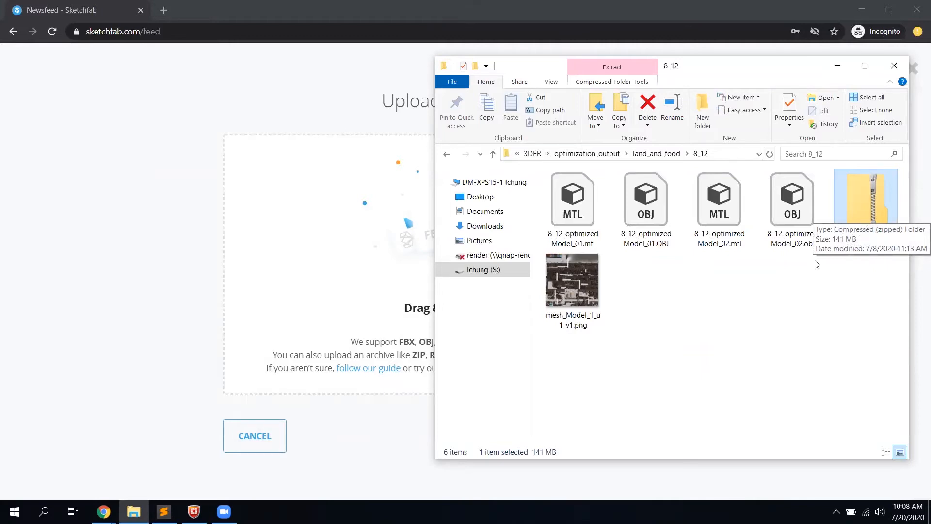
{"action": "left_click", "coordinate": [743, 289]}
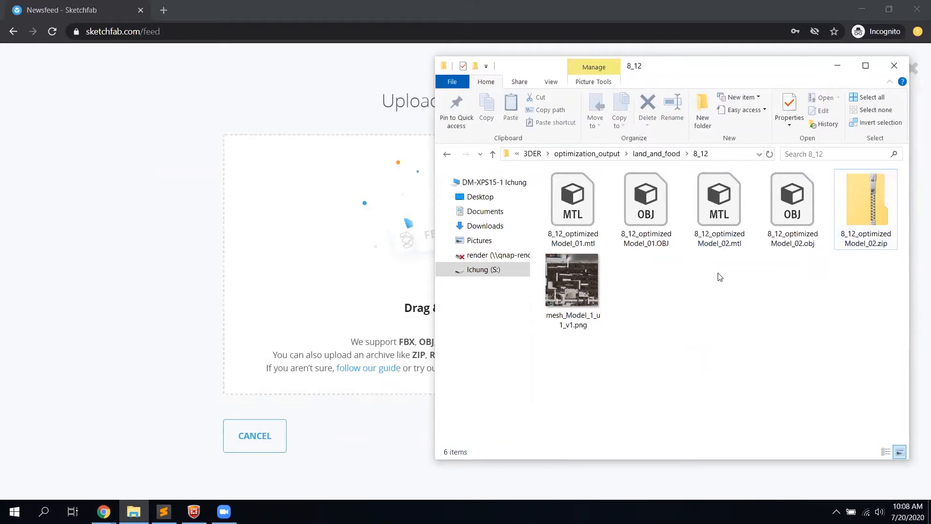
{"action": "left_click_drag", "start_coordinate": [721, 275], "coordinate": [812, 205]}
{"action": "left_click", "coordinate": [585, 289], "text": "ctrl"}
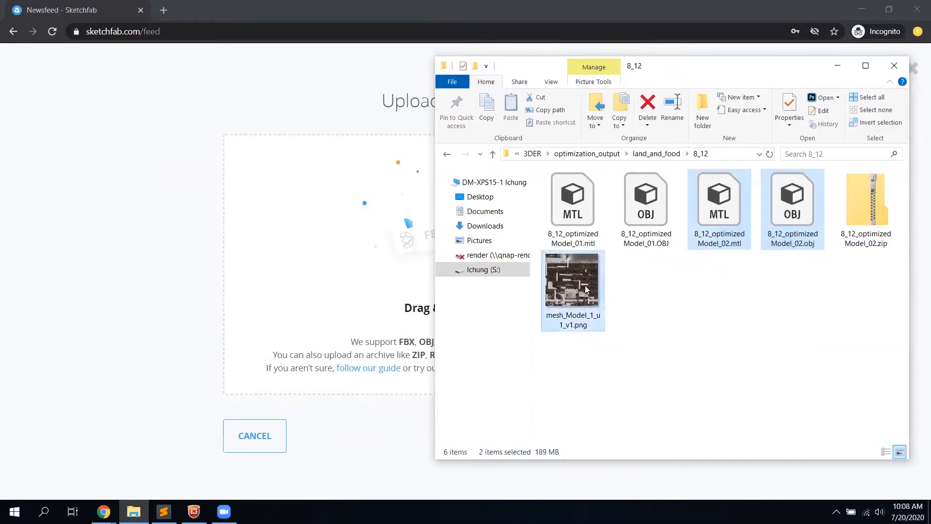
{"action": "right_click", "coordinate": [561, 272]}
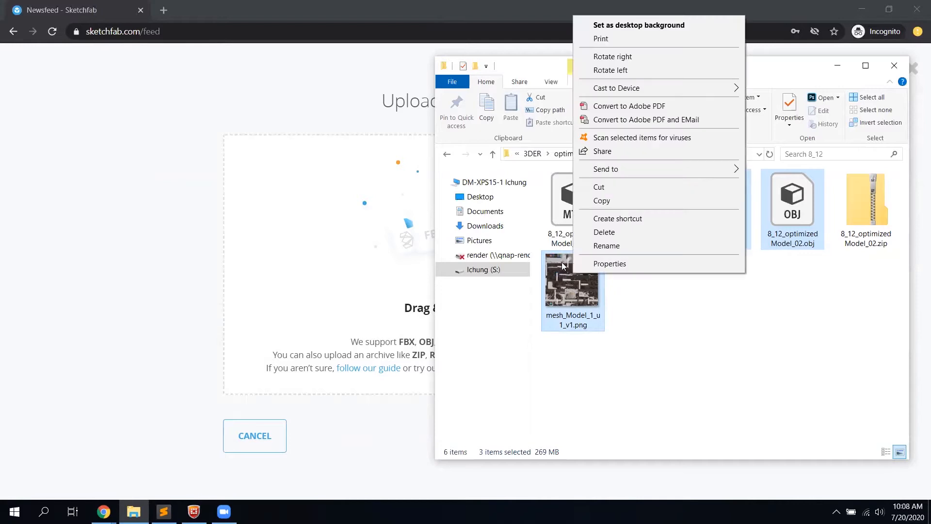
{"action": "mouse_move", "coordinate": [675, 169]}
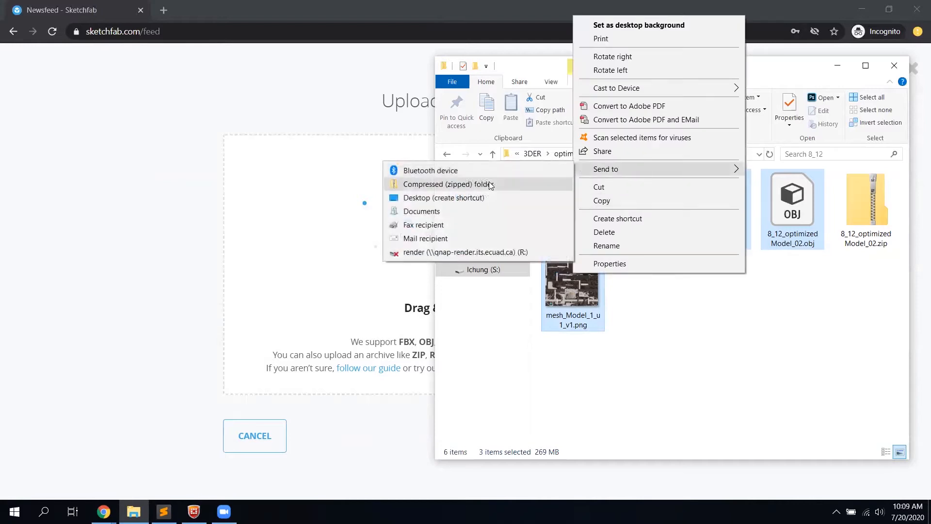
{"action": "left_click", "coordinate": [636, 274]}
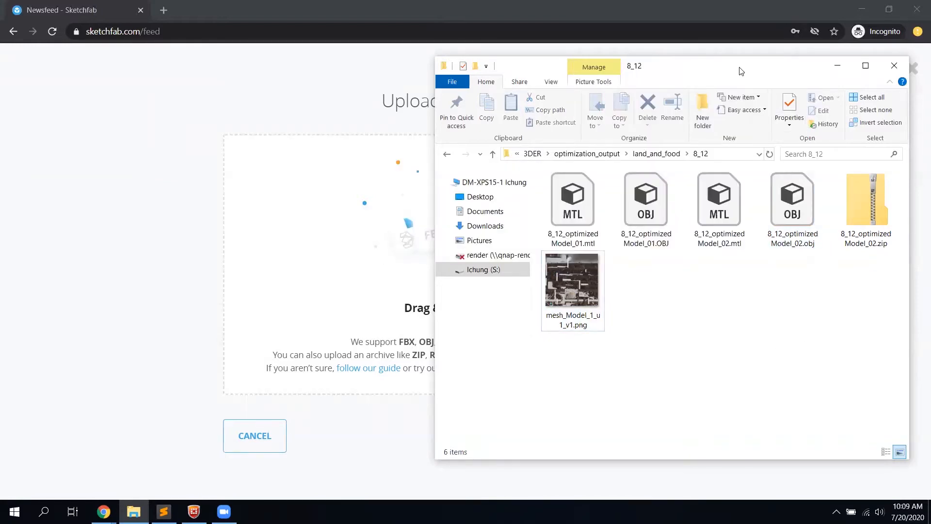
Add the copied 8_12_optimizedModel_02 MTL and OBJ files and the mesh_Model_1_u1_v1 PNG texture to the new model and upload them
{"action": "left_click_drag", "start_coordinate": [739, 68], "coordinate": [783, 101]}
{"action": "left_click", "coordinate": [896, 261]}
{"action": "mouse_move", "coordinate": [913, 235]}
{"action": "left_mouse_down"}
{"action": "mouse_move", "coordinate": [423, 274]}
{"action": "mouse_move", "coordinate": [390, 243]}
{"action": "left_mouse_up"}
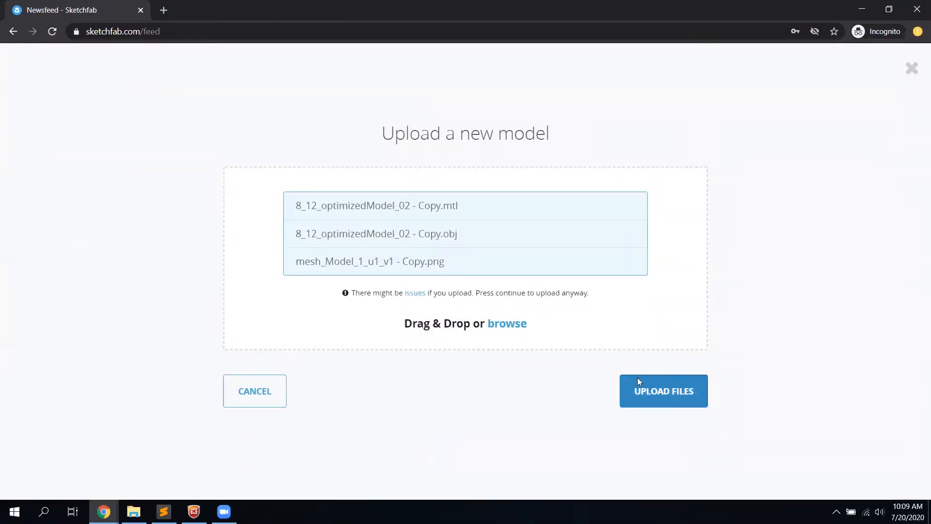
{"action": "left_click", "coordinate": [637, 378]}
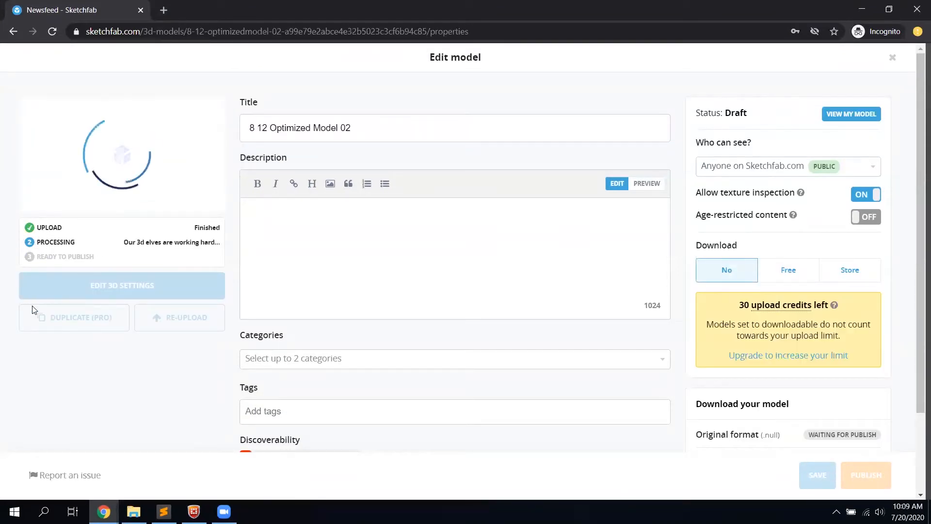
Examine the uploaded model's properties, including title, description, categories, tags, discoverability and download formats
{"action": "scroll", "coordinate": [104, 293], "scroll_direction": "down", "scroll_amount": 2}
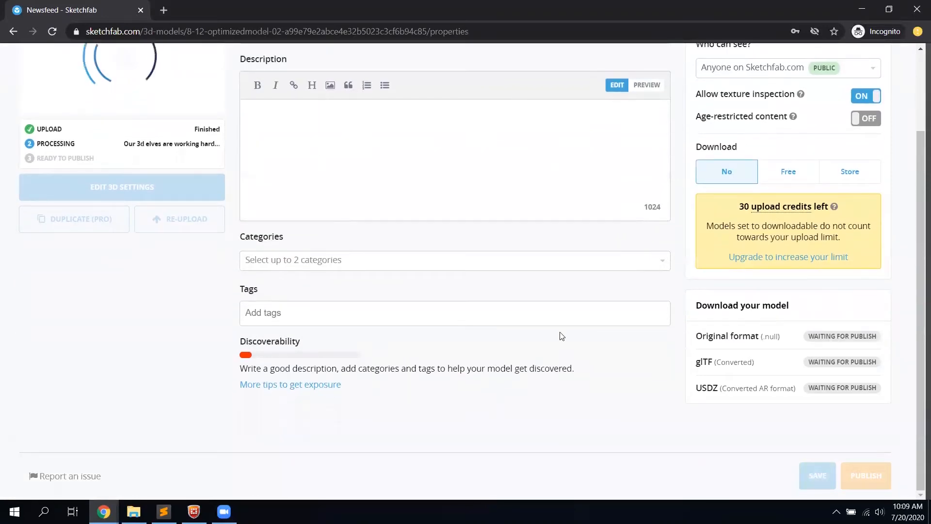
{"action": "scroll", "coordinate": [309, 322], "scroll_direction": "up", "scroll_amount": 2}
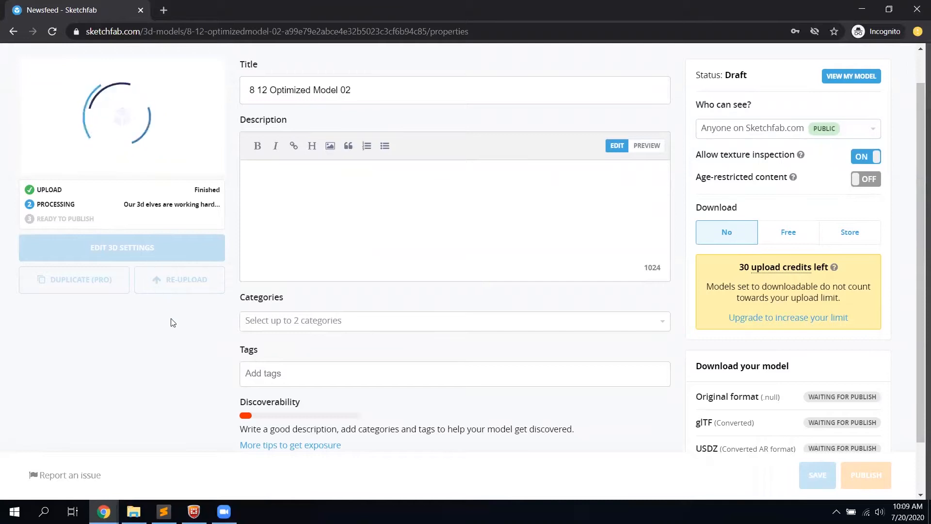
{"action": "scroll", "coordinate": [175, 323], "scroll_direction": "up", "scroll_amount": 1}
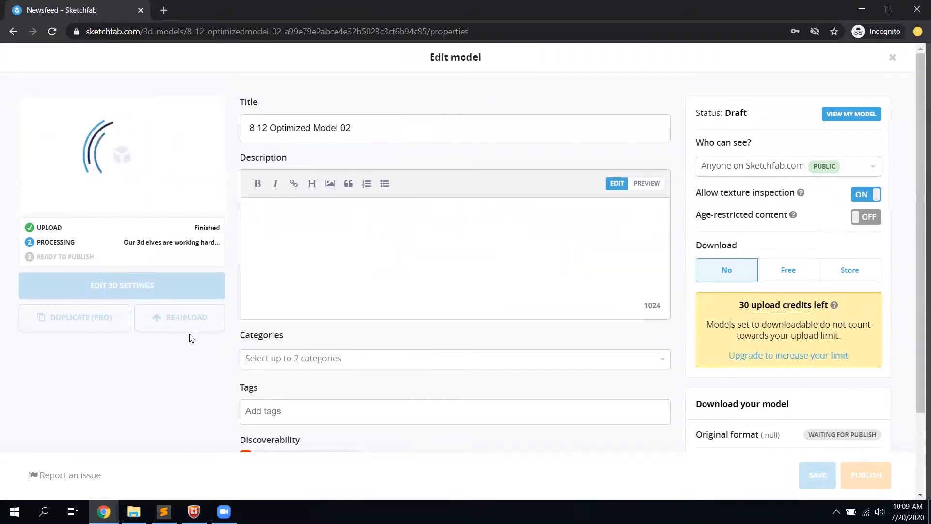
{"action": "left_click_drag", "start_coordinate": [370, 129], "coordinate": [245, 130]}
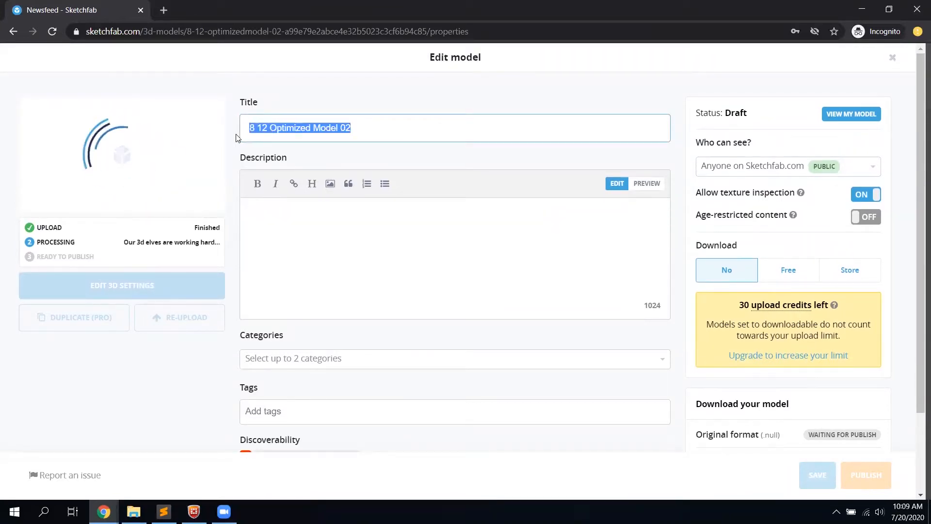
{"action": "left_click", "coordinate": [340, 252]}
{"action": "scroll", "coordinate": [262, 240], "scroll_direction": "down", "scroll_amount": 1}
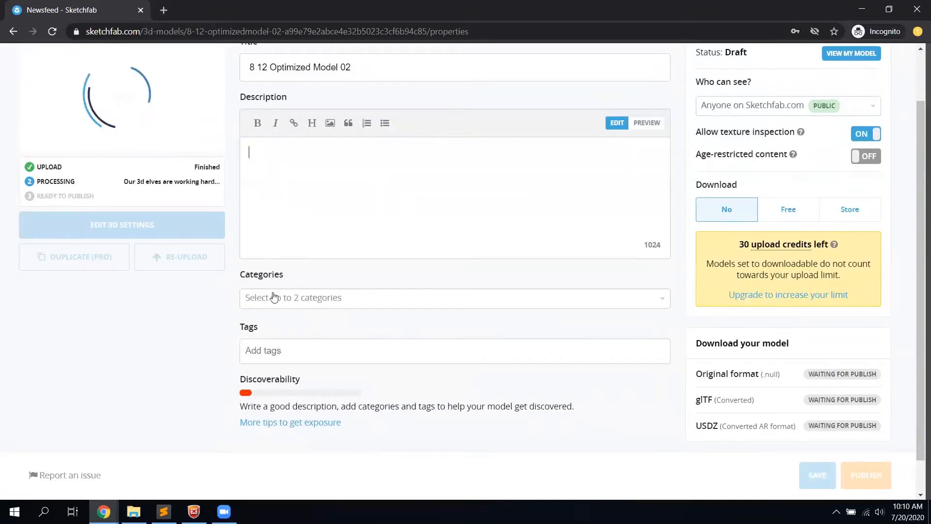
{"action": "scroll", "coordinate": [540, 253], "scroll_direction": "up", "scroll_amount": 1}
{"action": "scroll", "coordinate": [540, 252], "scroll_direction": "up", "scroll_amount": 1}
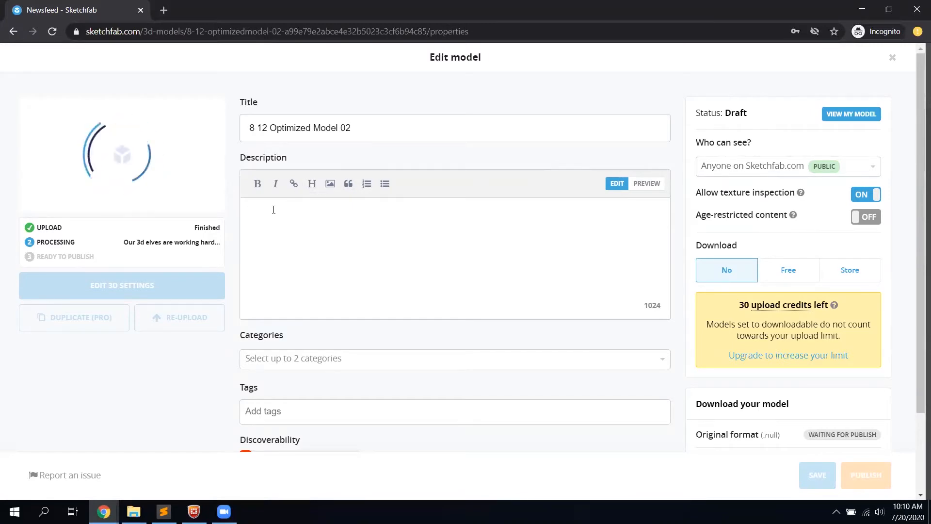
{"action": "left_click", "coordinate": [246, 361]}
{"action": "left_click", "coordinate": [185, 369]}
{"action": "scroll", "coordinate": [221, 403], "scroll_direction": "down", "scroll_amount": 1}
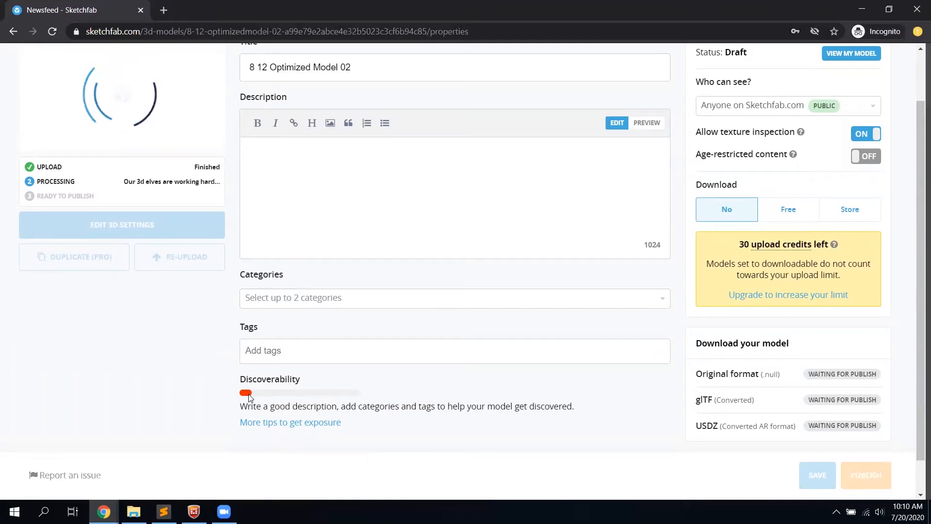
{"action": "scroll", "coordinate": [221, 392], "scroll_direction": "up", "scroll_amount": 1}
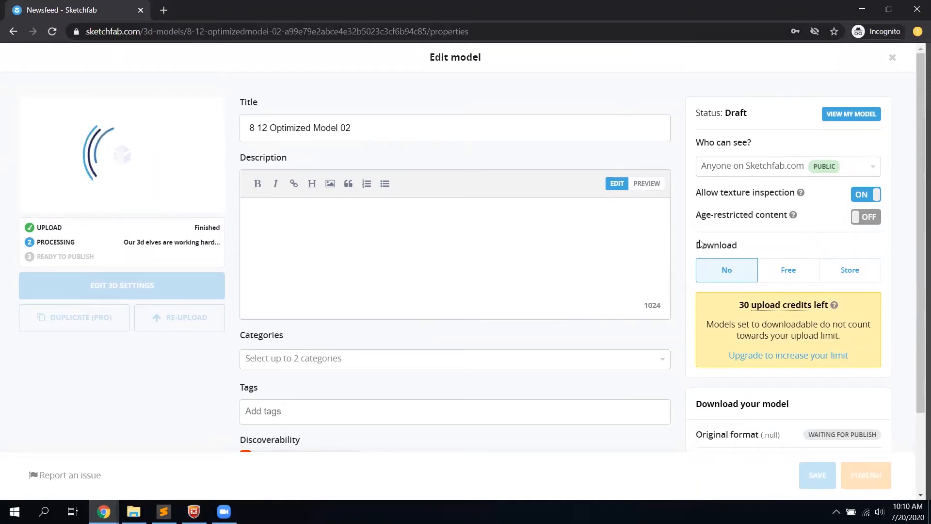
Make the model available for free download and set its visibility to anyone with the link (private)
{"action": "left_click", "coordinate": [788, 271]}
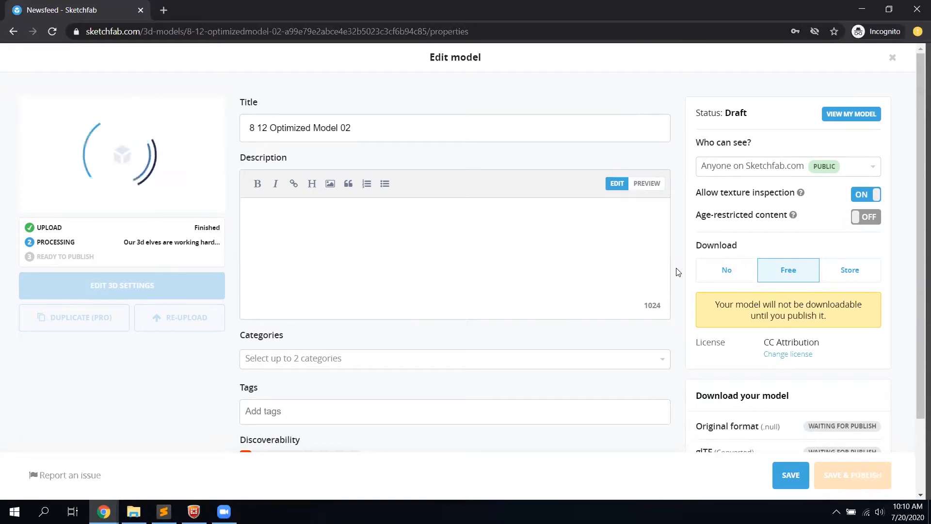
{"action": "left_click_drag", "start_coordinate": [360, 125], "coordinate": [244, 126]}
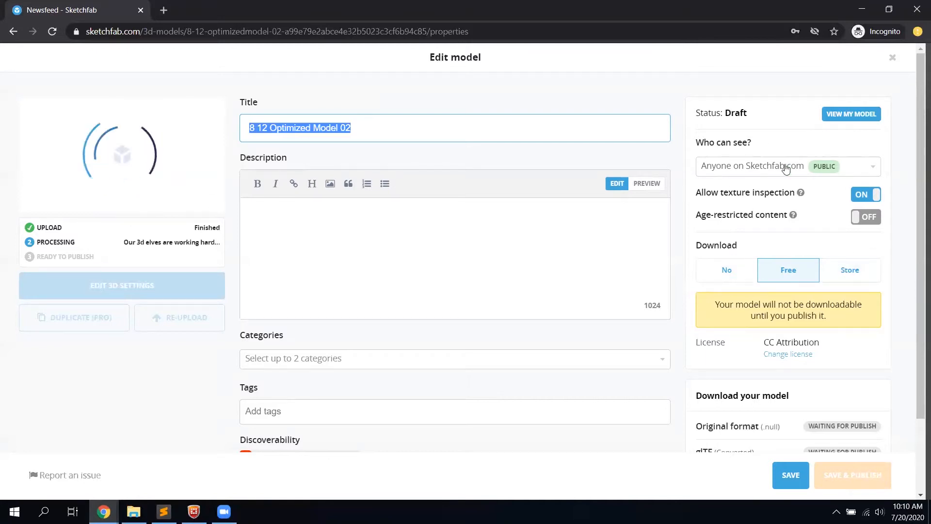
{"action": "scroll", "coordinate": [686, 293], "scroll_direction": "down", "scroll_amount": 2}
{"action": "scroll", "coordinate": [703, 235], "scroll_direction": "up", "scroll_amount": 2}
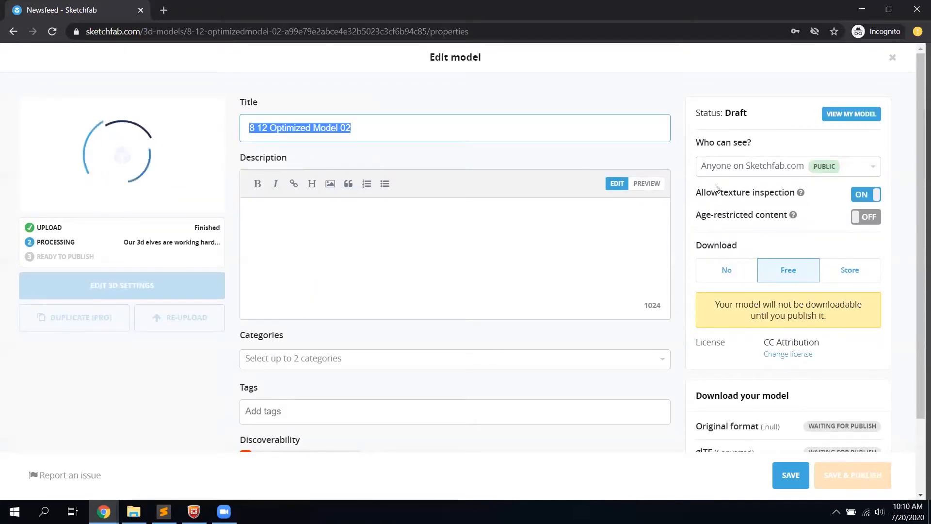
{"action": "left_click", "coordinate": [731, 173]}
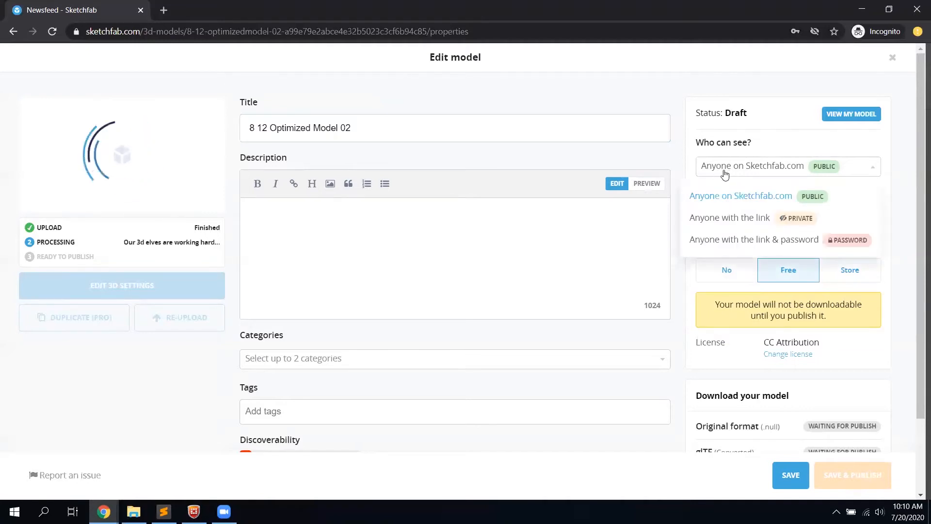
{"action": "left_click", "coordinate": [719, 219]}
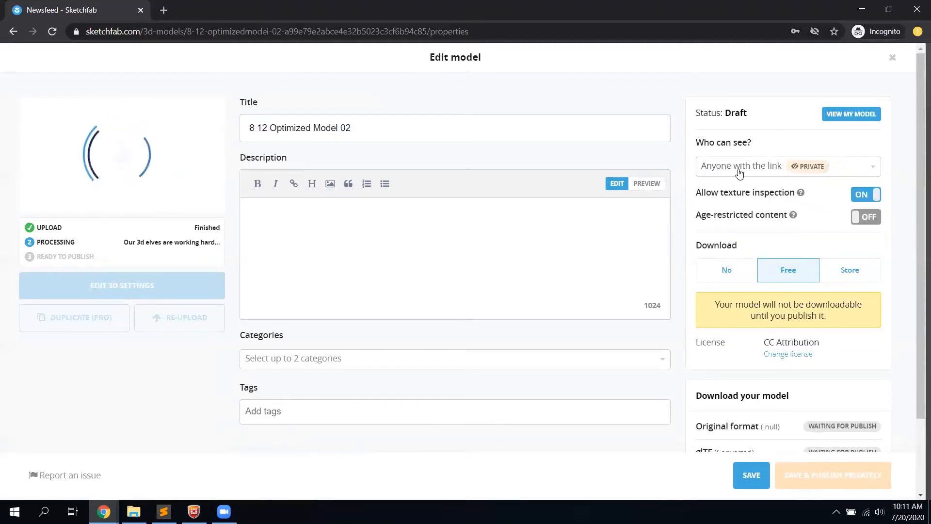
Review the other visibility choices and compare the No and Free download options, keeping Free selected
{"action": "scroll", "coordinate": [739, 174], "scroll_direction": "down", "scroll_amount": 1}
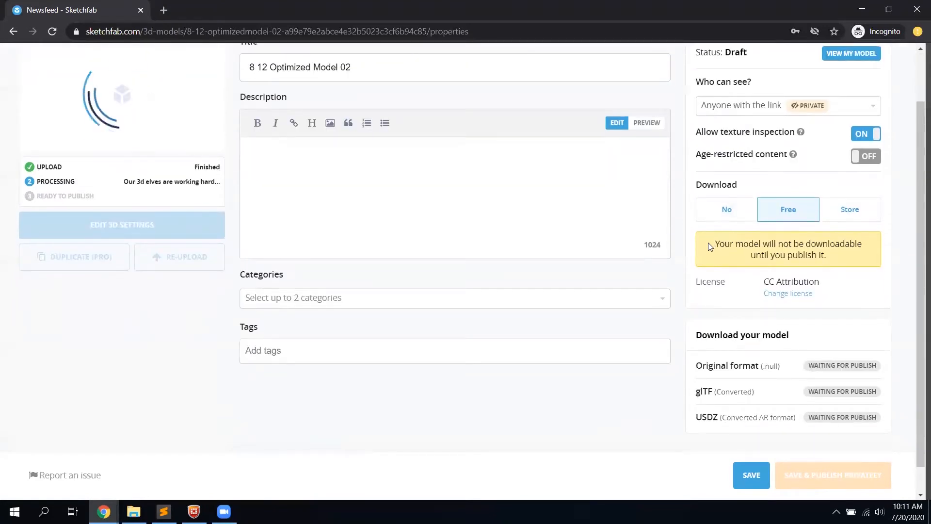
{"action": "scroll", "coordinate": [708, 242], "scroll_direction": "up", "scroll_amount": 1}
{"action": "left_click", "coordinate": [744, 172]}
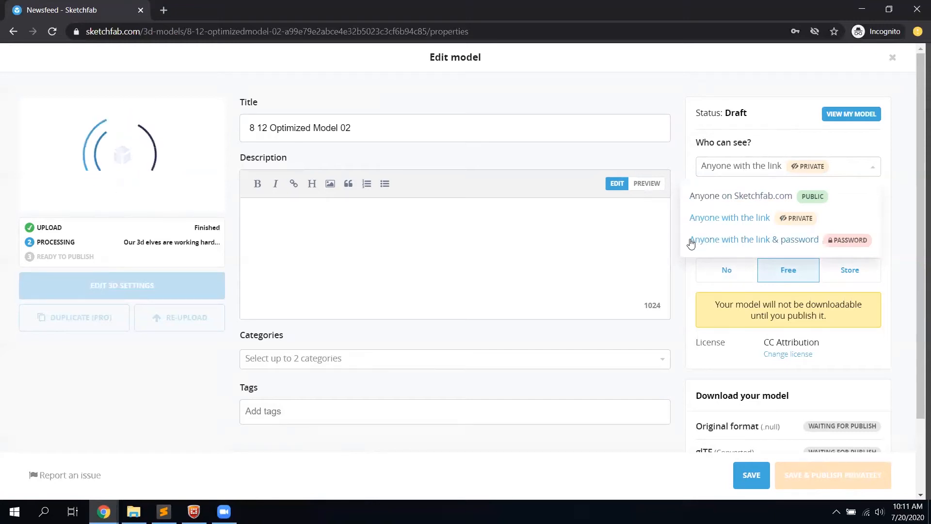
{"action": "left_click", "coordinate": [696, 286]}
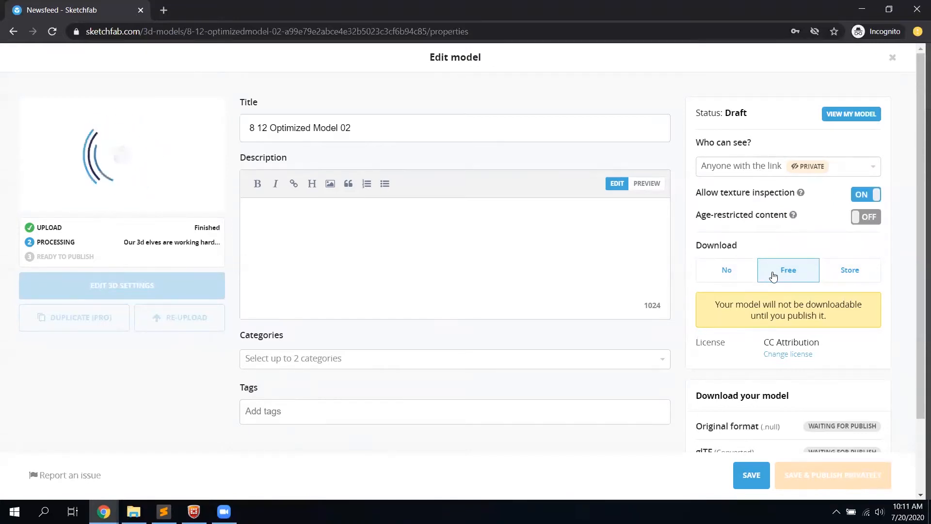
{"action": "scroll", "coordinate": [771, 270], "scroll_direction": "down", "scroll_amount": 1}
{"action": "left_click", "coordinate": [731, 210]}
{"action": "left_click", "coordinate": [779, 213]}
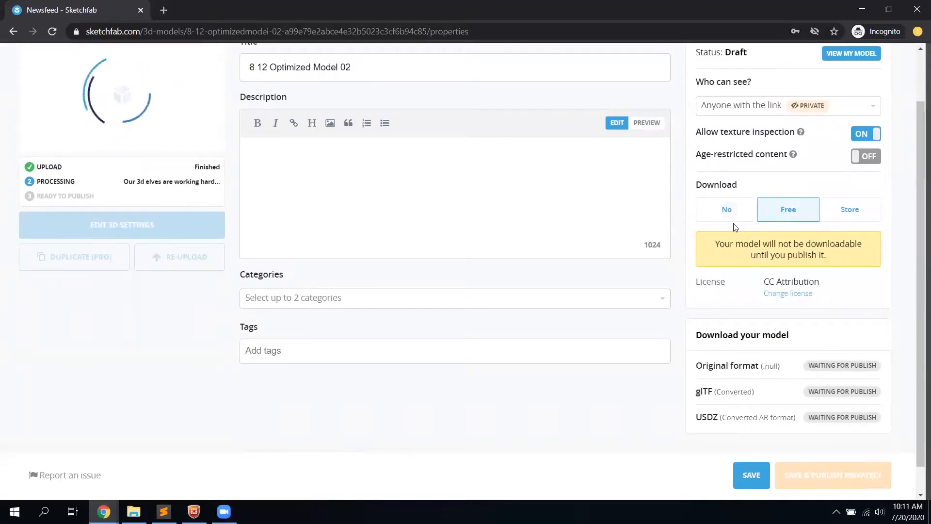
{"action": "scroll", "coordinate": [685, 250], "scroll_direction": "up", "scroll_amount": 1}
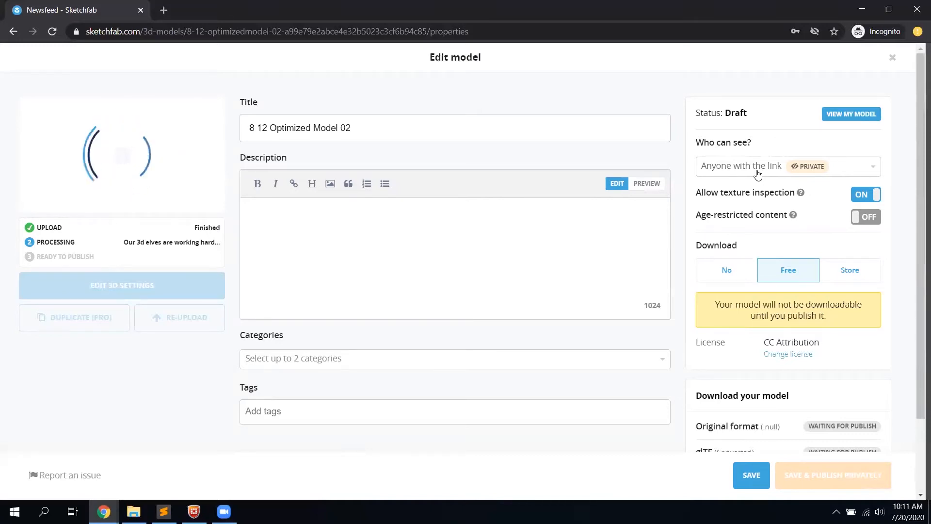
Check the upload credits under the No download option, then make the model public on Sketchfab with free download
{"action": "left_click", "coordinate": [719, 275]}
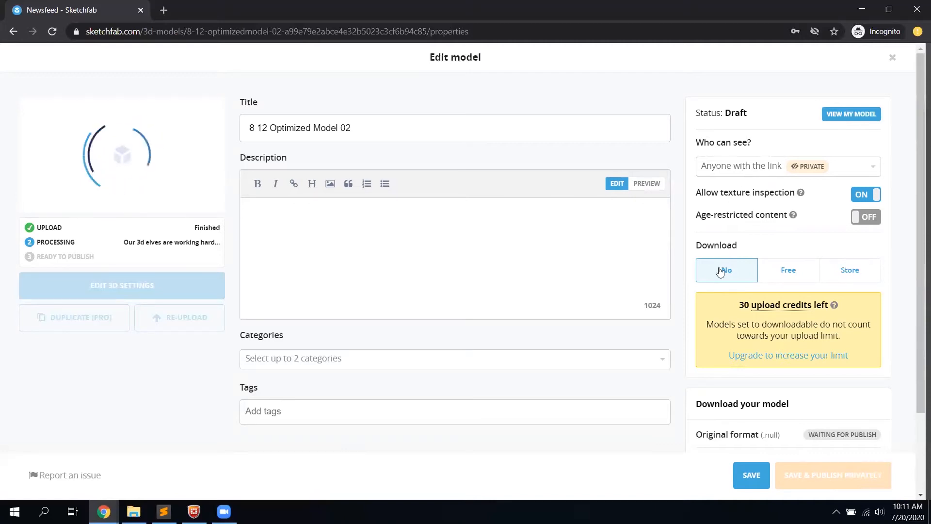
{"action": "left_click_drag", "start_coordinate": [740, 305], "coordinate": [748, 307]}
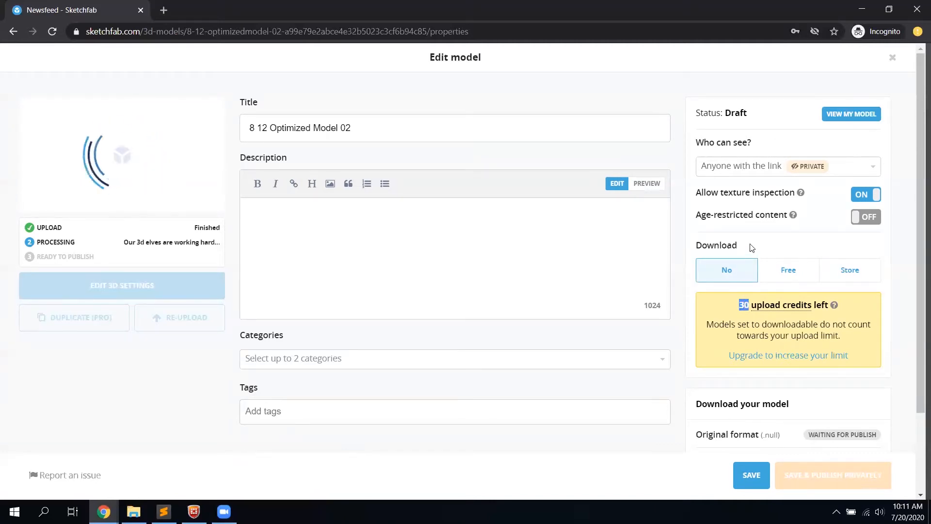
{"action": "left_click", "coordinate": [720, 166]}
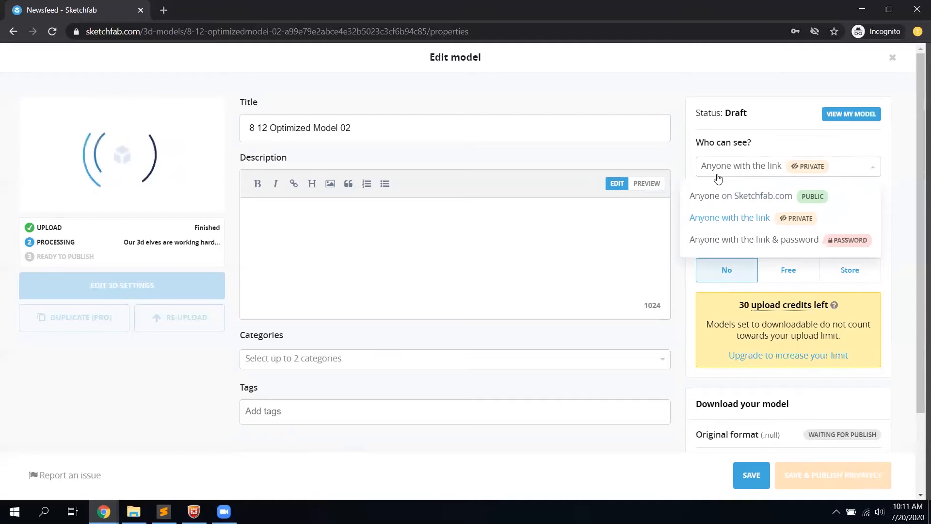
{"action": "left_click", "coordinate": [726, 202]}
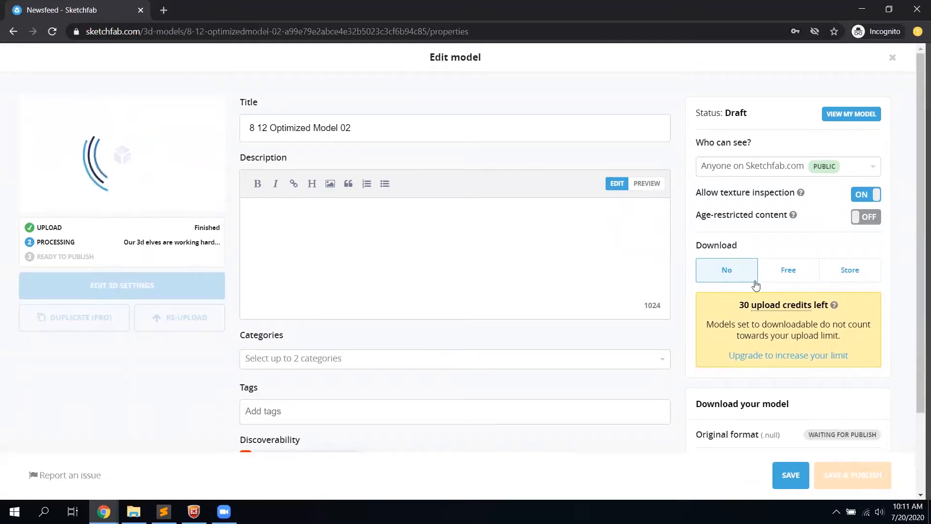
{"action": "left_click", "coordinate": [774, 274]}
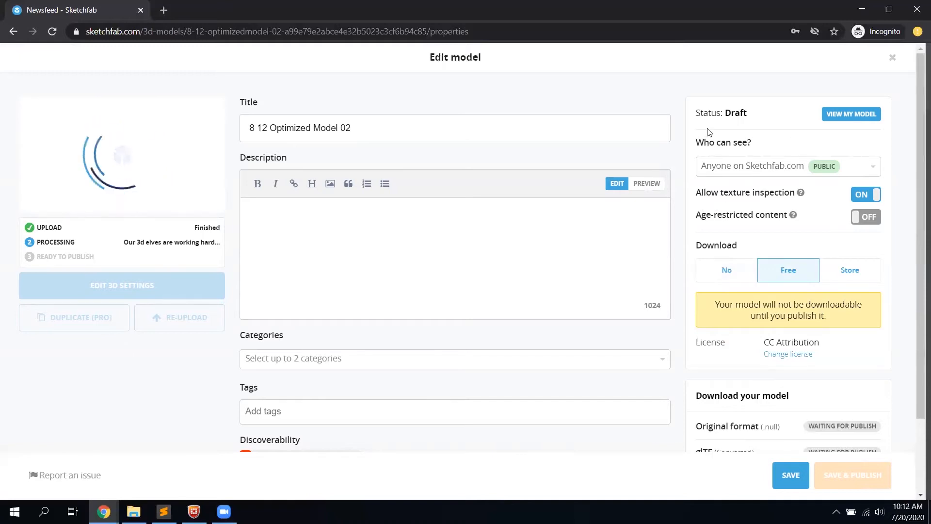
Review the visibility choices and try the No download option for the model
{"action": "left_click", "coordinate": [764, 176]}
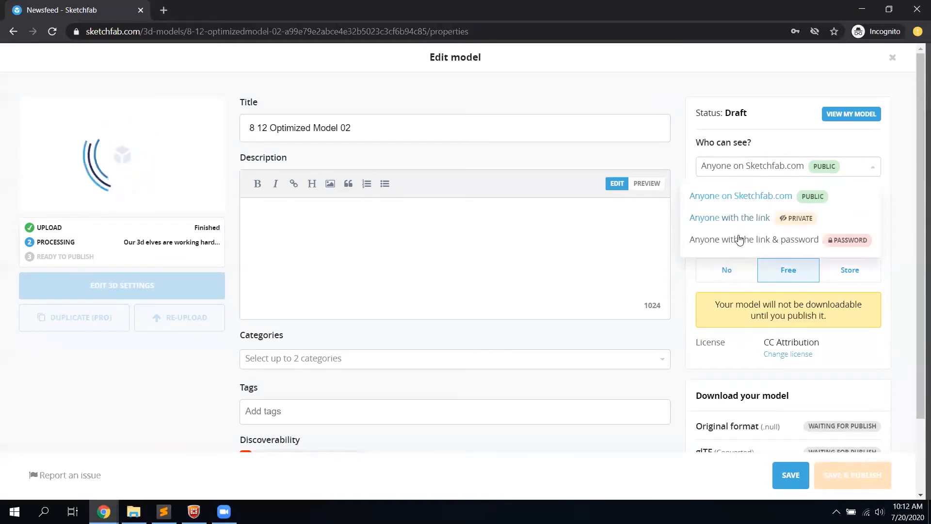
{"action": "left_click", "coordinate": [677, 152]}
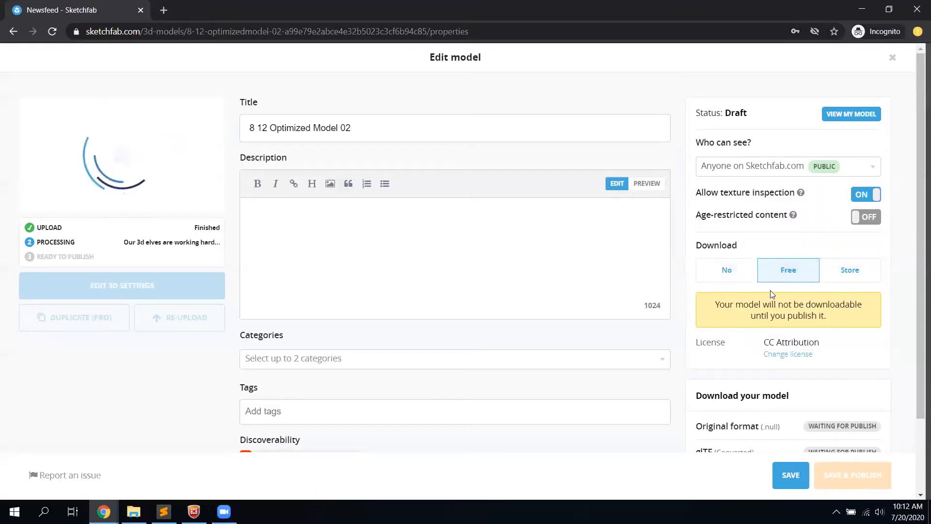
{"action": "left_click", "coordinate": [740, 272]}
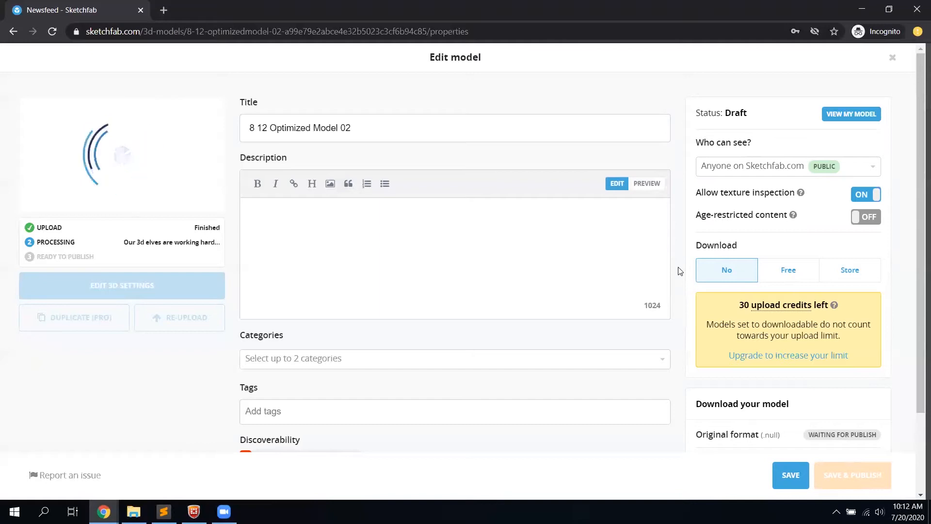
{"action": "scroll", "coordinate": [674, 283], "scroll_direction": "down", "scroll_amount": 1}
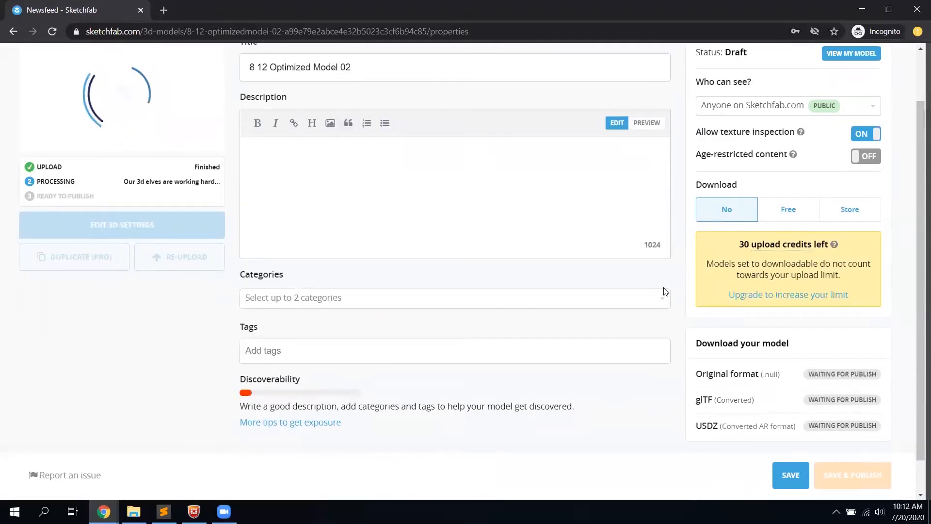
{"action": "scroll", "coordinate": [534, 194], "scroll_direction": "up", "scroll_amount": 1}
Check the upload and processing status of the model
{"action": "left_click_drag", "start_coordinate": [39, 242], "coordinate": [83, 248]}
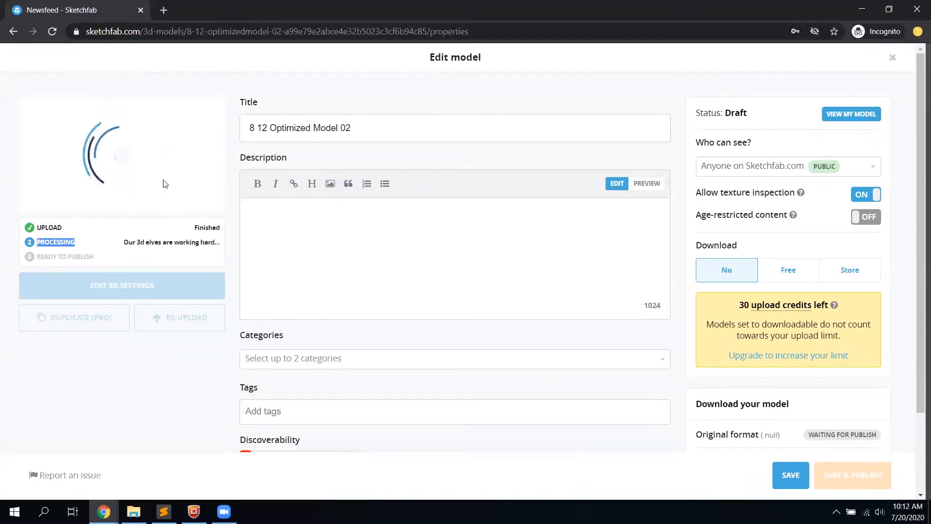
{"action": "left_click_drag", "start_coordinate": [127, 244], "coordinate": [199, 245]}
{"action": "left_click", "coordinate": [199, 244]}
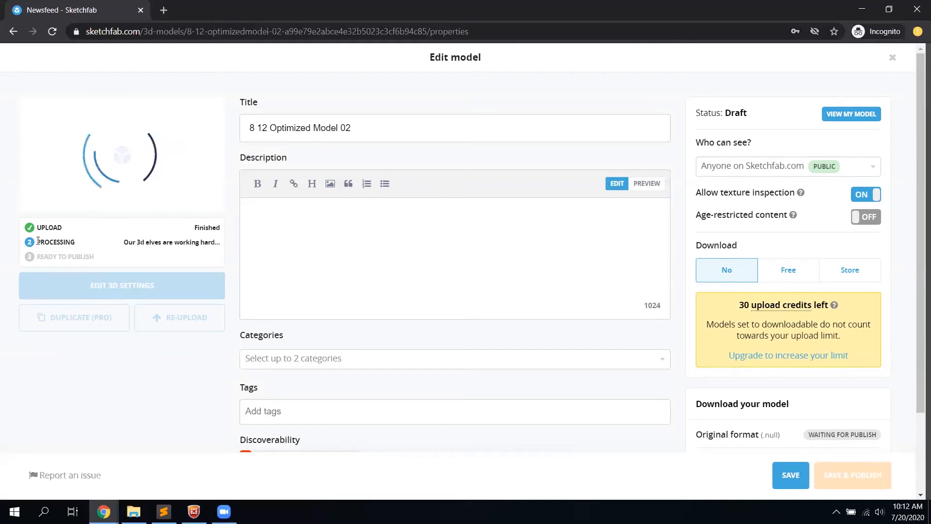
{"action": "left_click_drag", "start_coordinate": [37, 241], "coordinate": [63, 242]}
{"action": "left_click", "coordinate": [76, 362]}
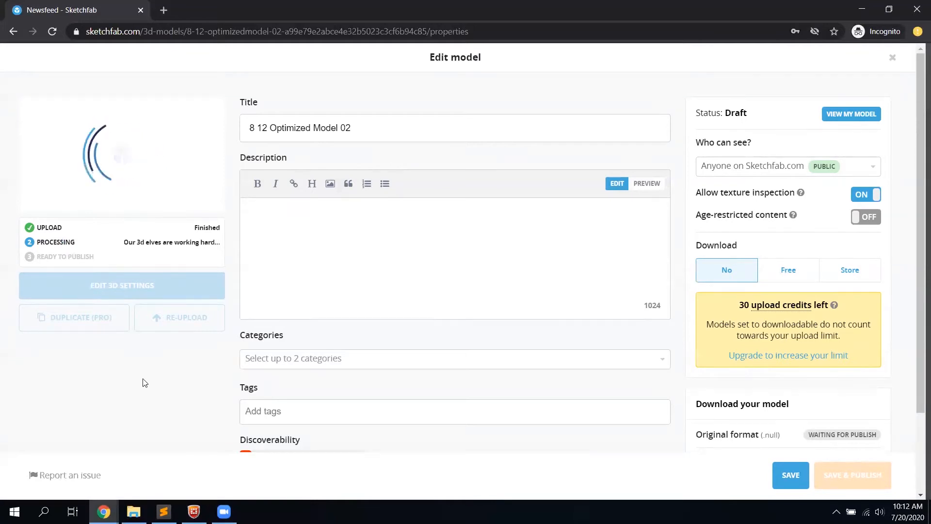
Set the download option to Free, save the draft's properties and close the property editor
{"action": "left_click", "coordinate": [774, 283]}
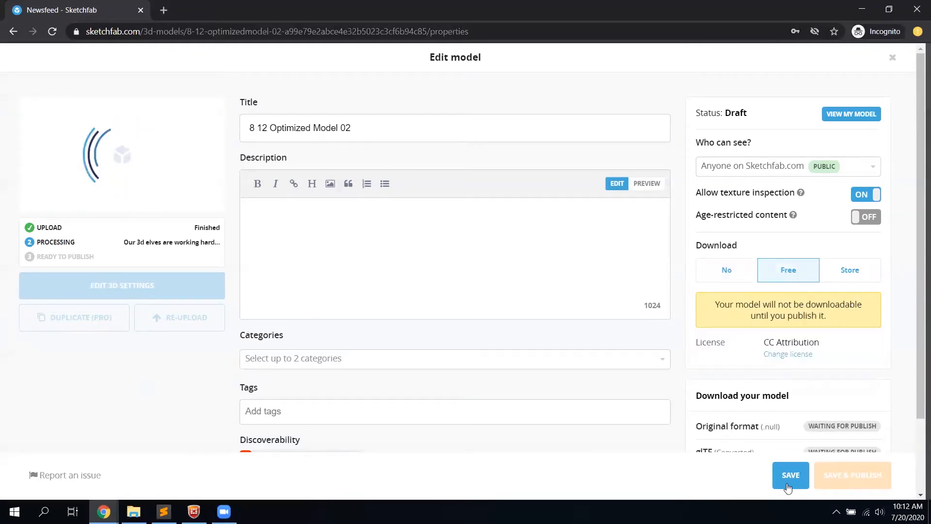
{"action": "left_click", "coordinate": [790, 474]}
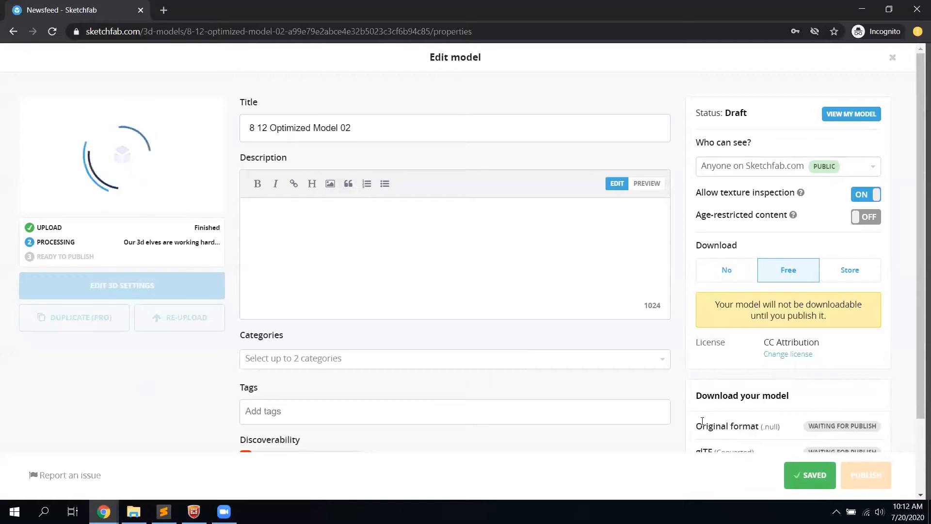
{"action": "left_click", "coordinate": [891, 59]}
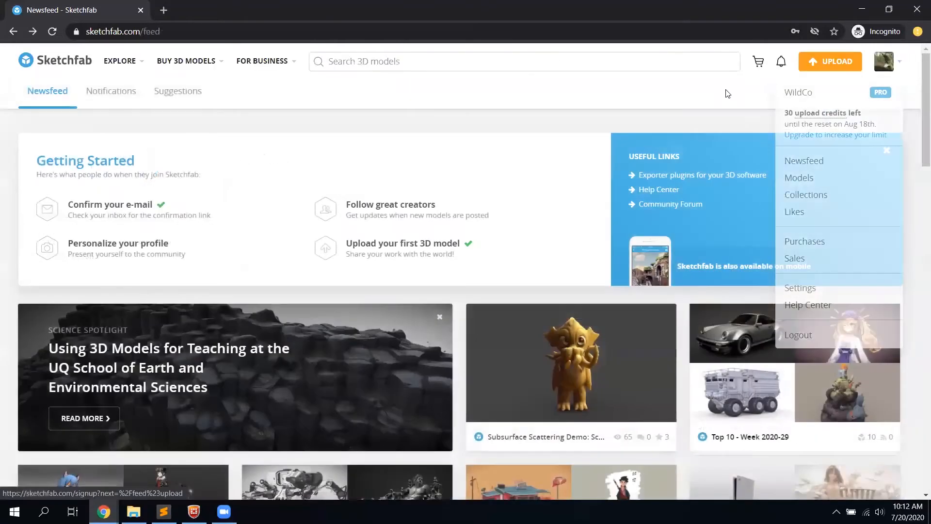
Open the account's own models and look through the list for the new upload
{"action": "mouse_move", "coordinate": [884, 65]}
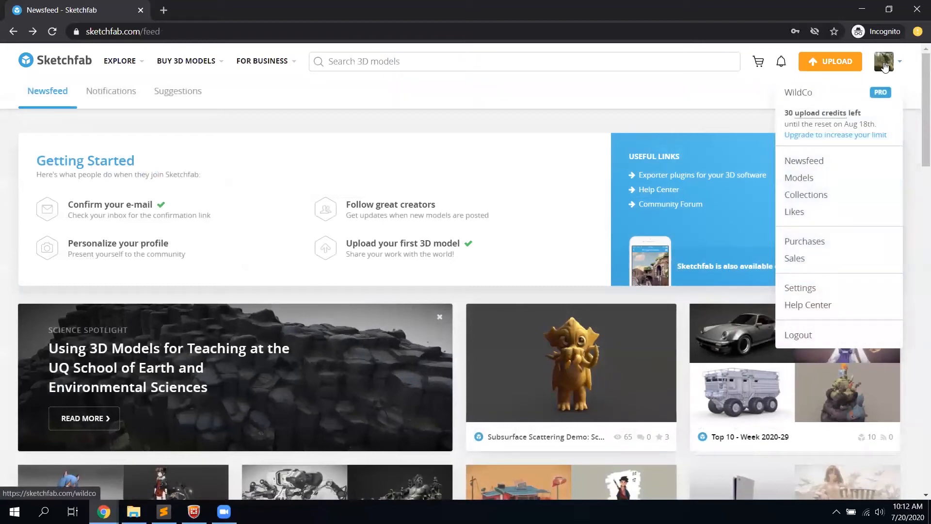
{"action": "left_click", "coordinate": [807, 178]}
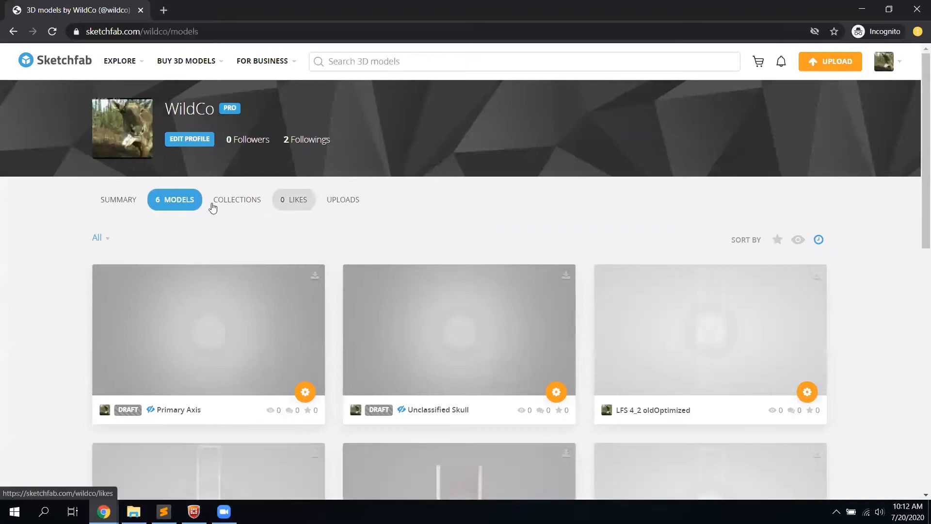
{"action": "scroll", "coordinate": [77, 257], "scroll_direction": "down", "scroll_amount": 8}
{"action": "scroll", "coordinate": [76, 258], "scroll_direction": "up", "scroll_amount": 10}
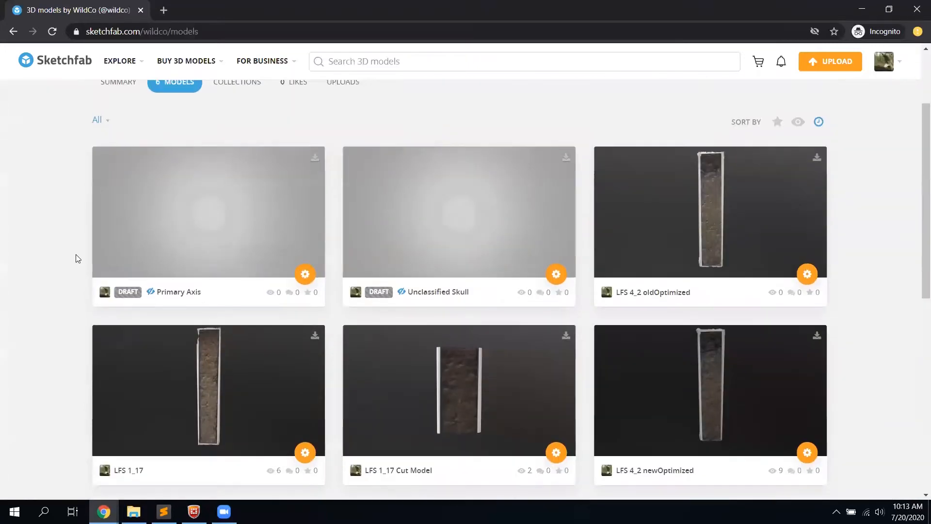
Open the account's uploads list and check the processing status of the 8 12 Optimized Model 02 draft
{"action": "left_click", "coordinate": [349, 202]}
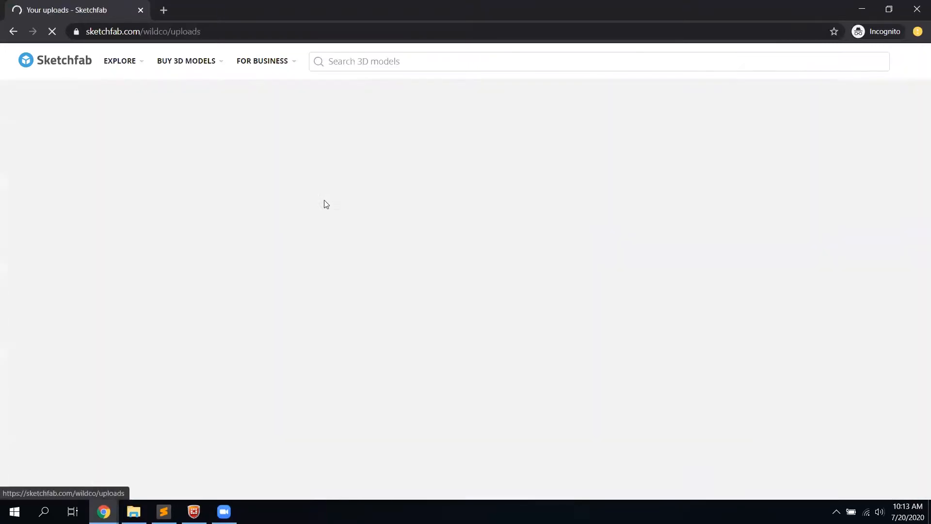
{"action": "scroll", "coordinate": [76, 228], "scroll_direction": "down", "scroll_amount": 2}
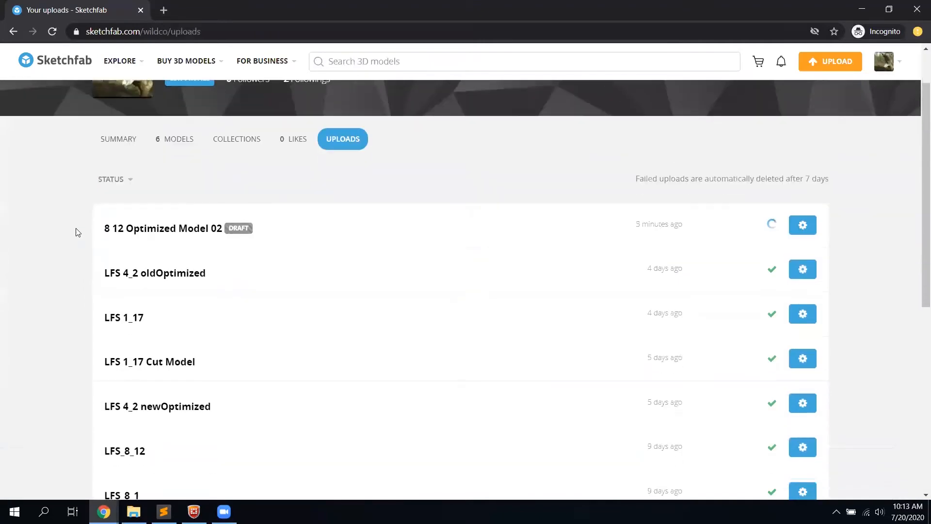
{"action": "scroll", "coordinate": [75, 228], "scroll_direction": "up", "scroll_amount": 1}
{"action": "mouse_move", "coordinate": [769, 226]}
{"action": "scroll", "coordinate": [545, 185], "scroll_direction": "up", "scroll_amount": 2}
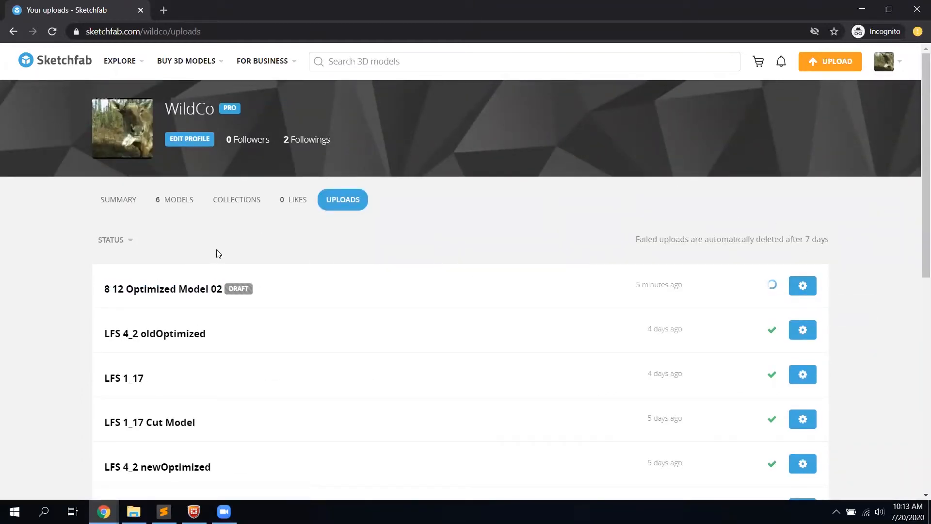
Return to the account's models and open LFS 4_2 oldOptimized in the 3D settings editor
{"action": "left_click", "coordinate": [184, 202]}
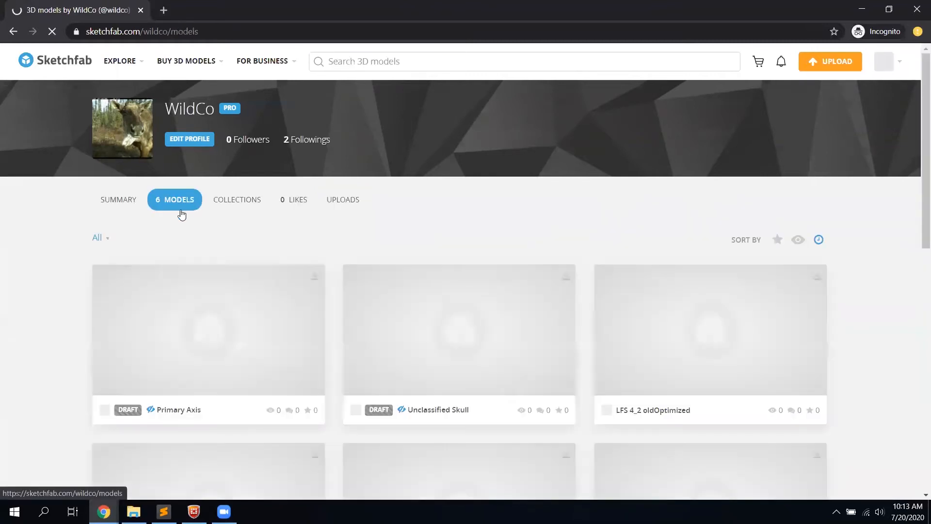
{"action": "scroll", "coordinate": [62, 293], "scroll_direction": "down", "scroll_amount": 1}
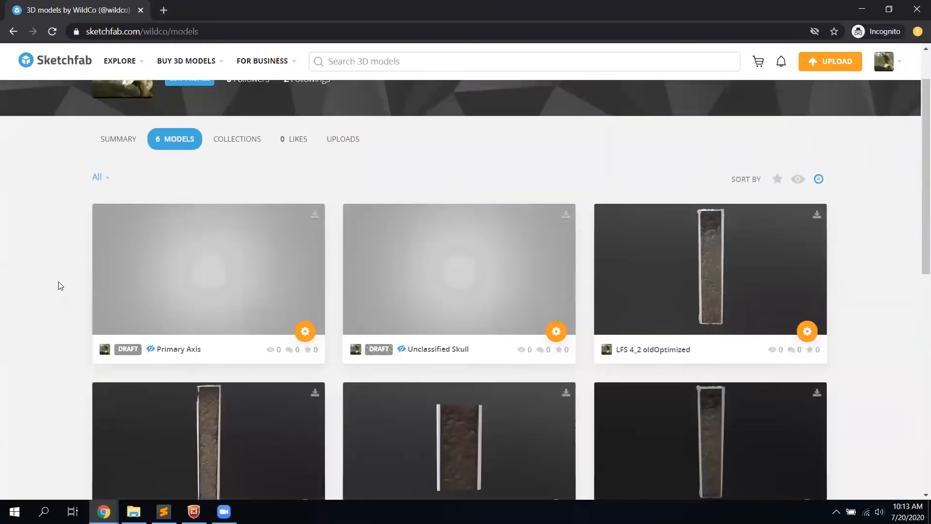
{"action": "scroll", "coordinate": [58, 285], "scroll_direction": "down", "scroll_amount": 1}
{"action": "scroll", "coordinate": [59, 283], "scroll_direction": "down", "scroll_amount": 1}
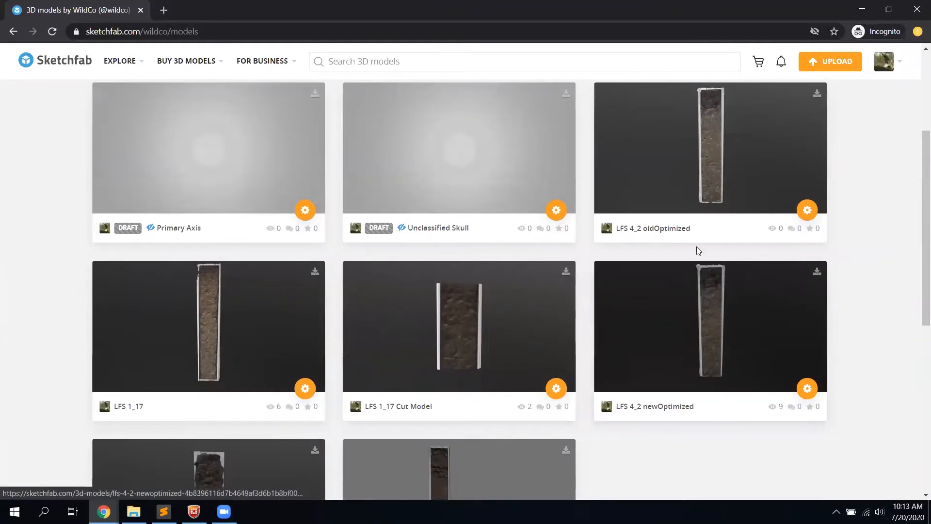
{"action": "left_click", "coordinate": [711, 180]}
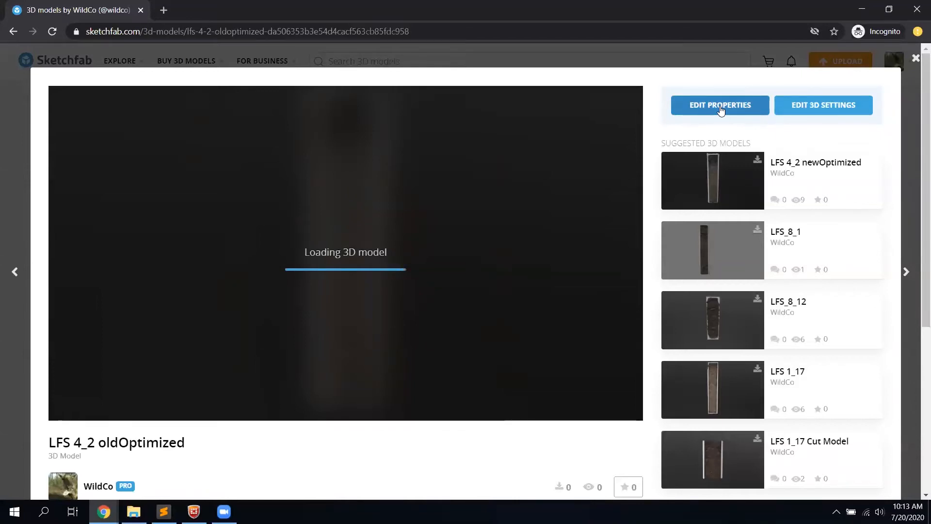
{"action": "left_click", "coordinate": [813, 107]}
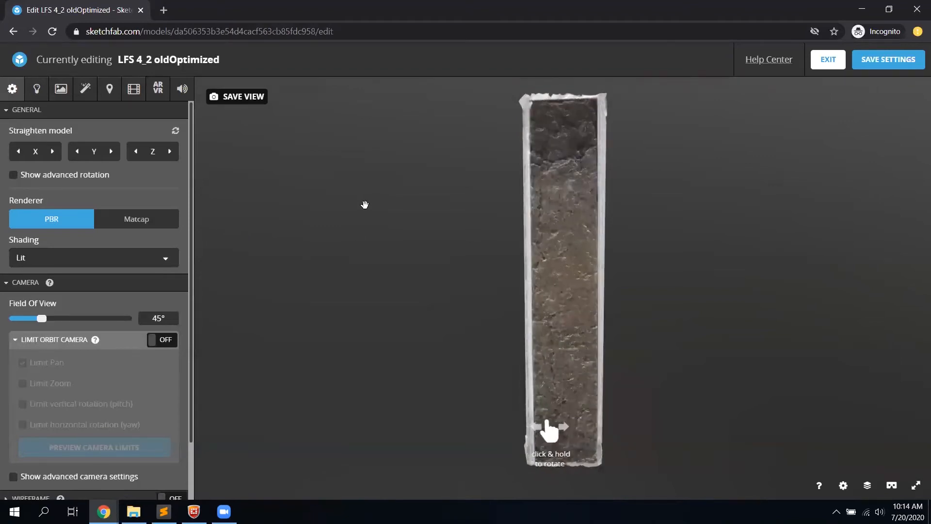
Examine the LFS 4_2 oldOptimized model in the 3D view from different angles, distances and positions
{"action": "mouse_move", "coordinate": [431, 288]}
{"action": "left_mouse_down"}
{"action": "mouse_move", "coordinate": [515, 322]}
{"action": "mouse_move", "coordinate": [460, 321]}
{"action": "mouse_move", "coordinate": [414, 283]}
{"action": "mouse_move", "coordinate": [656, 293]}
{"action": "mouse_move", "coordinate": [515, 283]}
{"action": "mouse_move", "coordinate": [581, 269]}
{"action": "mouse_move", "coordinate": [465, 272]}
{"action": "mouse_move", "coordinate": [538, 315]}
{"action": "mouse_move", "coordinate": [574, 291]}
{"action": "mouse_move", "coordinate": [409, 283]}
{"action": "mouse_move", "coordinate": [670, 294]}
{"action": "mouse_move", "coordinate": [394, 291]}
{"action": "mouse_move", "coordinate": [557, 326]}
{"action": "mouse_move", "coordinate": [428, 280]}
{"action": "mouse_move", "coordinate": [415, 92]}
{"action": "mouse_move", "coordinate": [455, 278]}
{"action": "mouse_move", "coordinate": [429, 214]}
{"action": "left_mouse_up"}
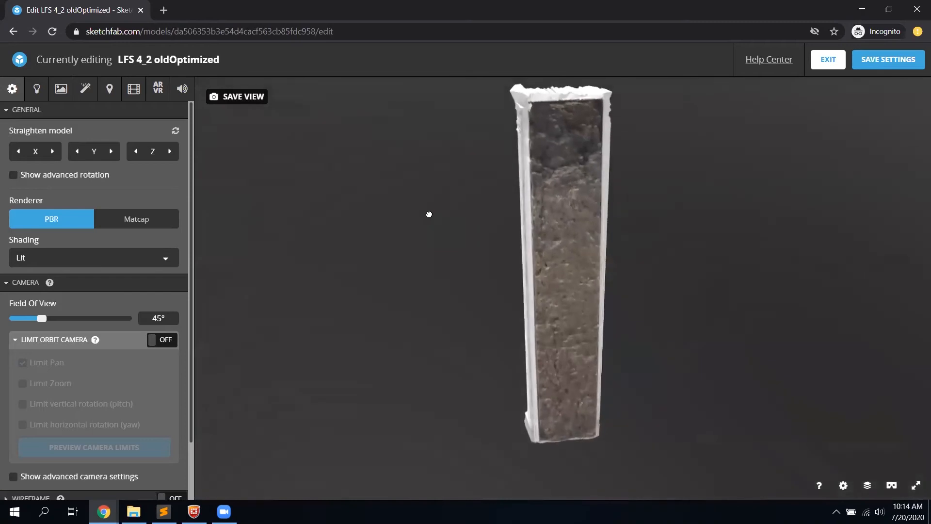
{"action": "mouse_move", "coordinate": [622, 306]}
{"action": "left_mouse_down"}
{"action": "mouse_move", "coordinate": [619, 229]}
{"action": "mouse_move", "coordinate": [590, 256]}
{"action": "mouse_move", "coordinate": [616, 342]}
{"action": "mouse_move", "coordinate": [608, 307]}
{"action": "left_mouse_up"}
{"action": "scroll", "coordinate": [608, 307], "scroll_direction": "down", "scroll_amount": 2}
{"action": "scroll", "coordinate": [607, 307], "scroll_direction": "up", "scroll_amount": 4}
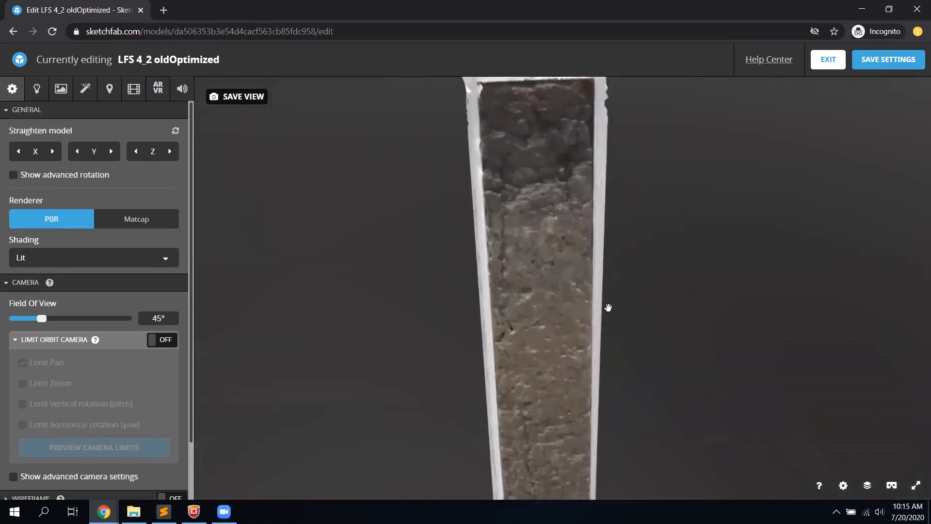
{"action": "scroll", "coordinate": [607, 308], "scroll_direction": "down", "scroll_amount": 5}
{"action": "left_click_drag", "start_coordinate": [458, 358], "coordinate": [456, 360]}
{"action": "right_click_drag", "start_coordinate": [451, 373], "coordinate": [455, 340]}
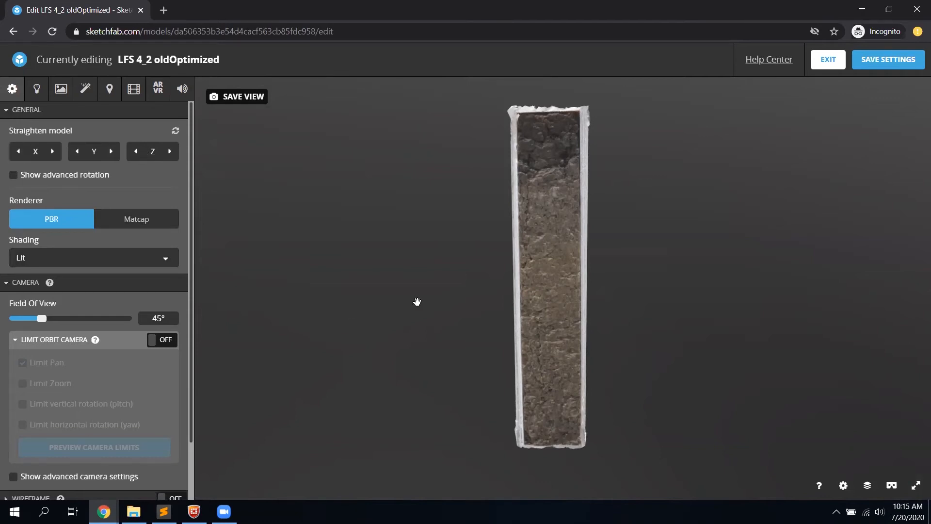
{"action": "right_click_drag", "start_coordinate": [472, 272], "coordinate": [461, 276]}
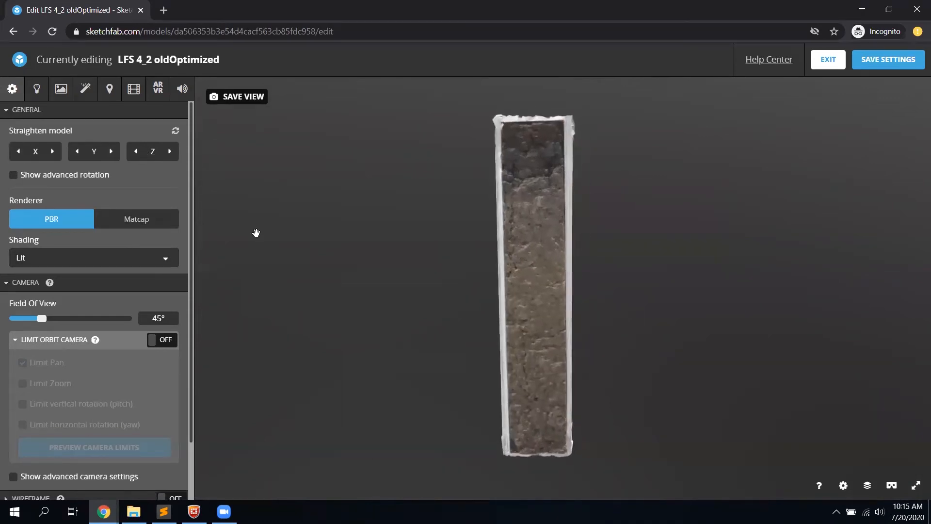
Try straightening the model by rotating it about the X axis, then back and forth about the Y and Z axes
{"action": "left_click", "coordinate": [18, 151]}
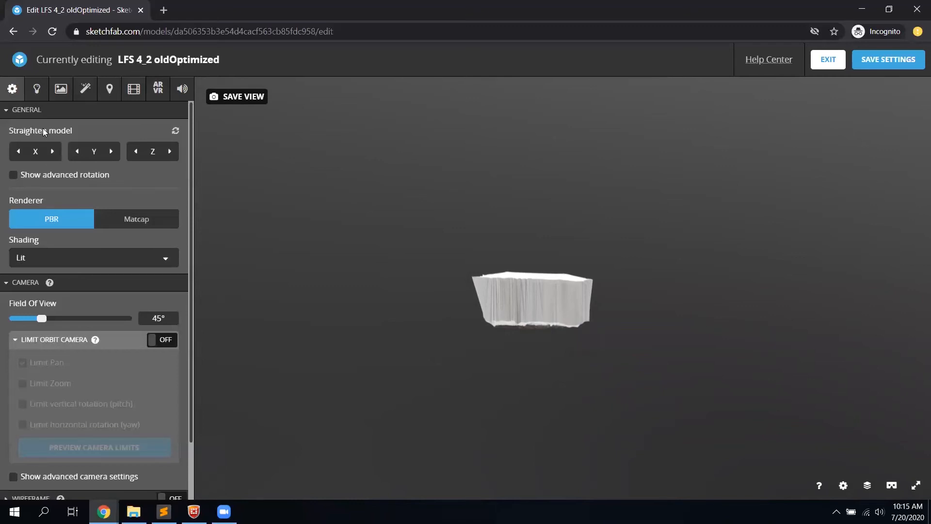
{"action": "left_click", "coordinate": [110, 153]}
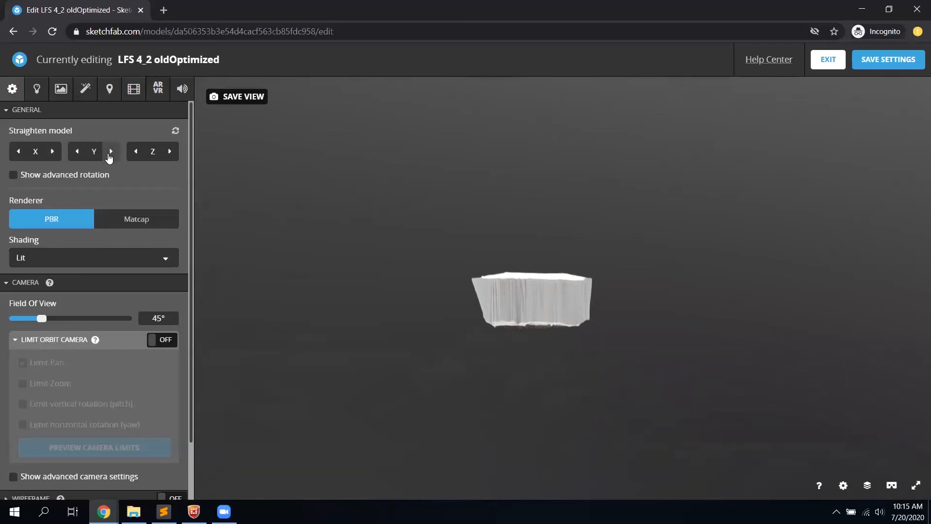
{"action": "left_click", "coordinate": [77, 151]}
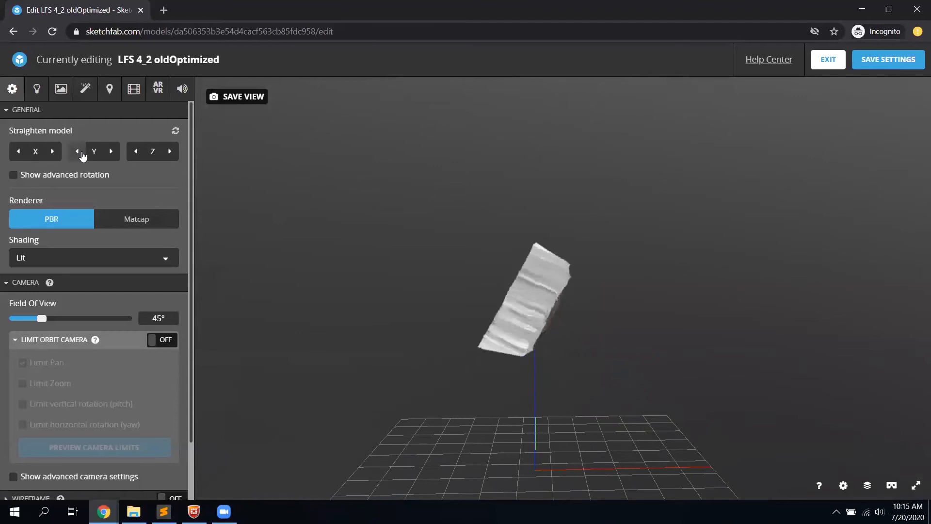
{"action": "left_click", "coordinate": [169, 152]}
{"action": "left_click", "coordinate": [139, 152]}
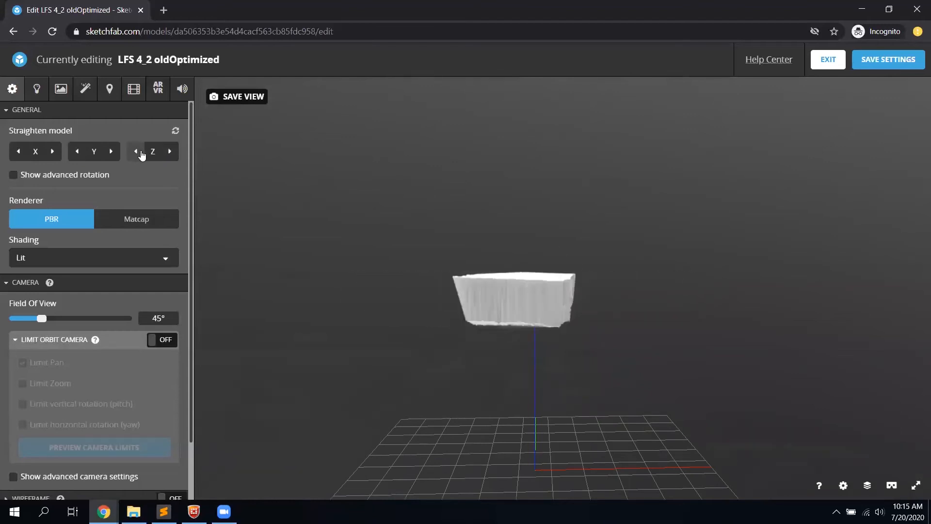
Show the advanced rotation controls and rotate the model about the X axis so it stands upright on the grid
{"action": "left_click", "coordinate": [13, 176]}
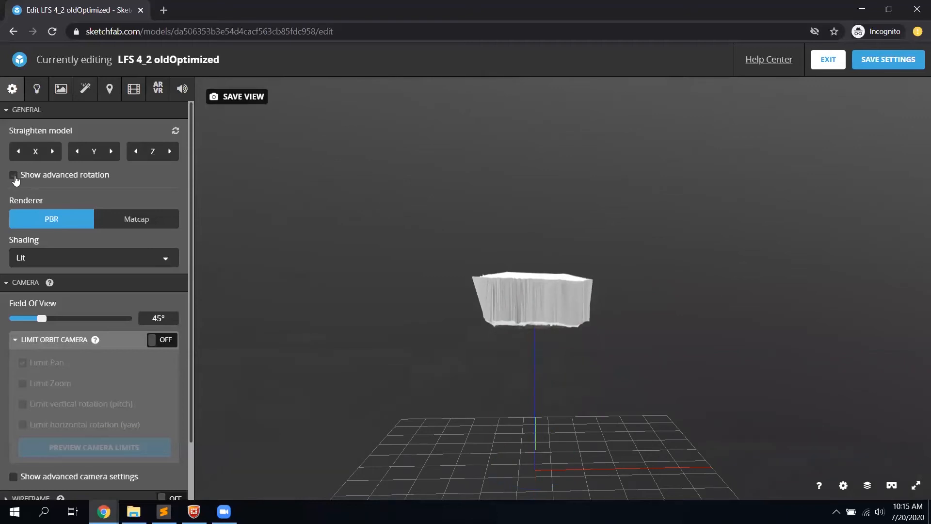
{"action": "mouse_move", "coordinate": [515, 435]}
{"action": "left_mouse_down"}
{"action": "mouse_move", "coordinate": [507, 434]}
{"action": "mouse_move", "coordinate": [516, 436]}
{"action": "left_mouse_up"}
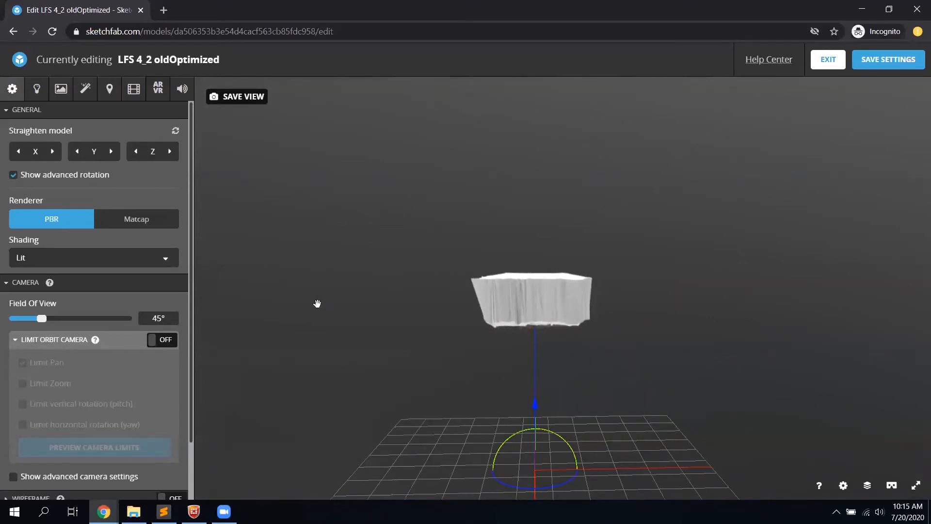
{"action": "left_click", "coordinate": [47, 156]}
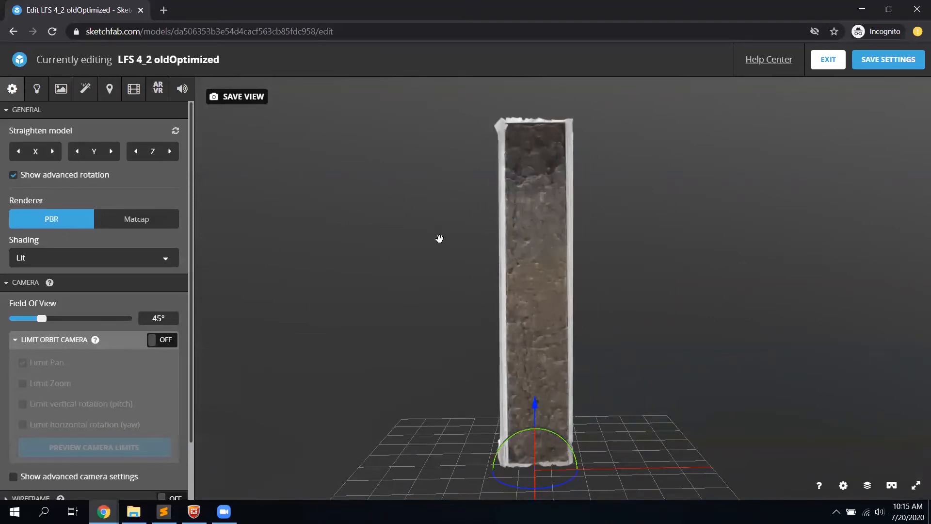
{"action": "left_click_drag", "start_coordinate": [430, 280], "coordinate": [425, 300]}
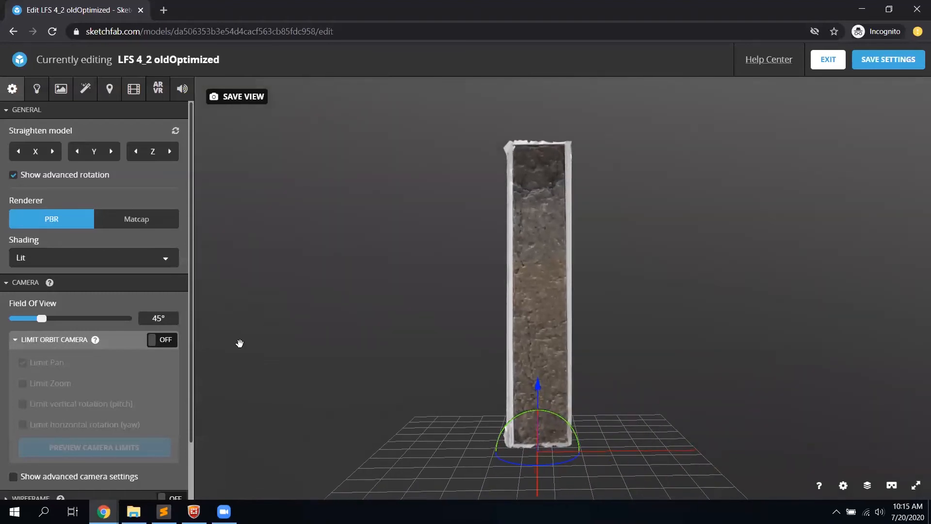
Try the Image background, then set the background type to Color with the dark grey #1C1C1C
{"action": "scroll", "coordinate": [110, 319], "scroll_direction": "down", "scroll_amount": 1}
{"action": "scroll", "coordinate": [110, 323], "scroll_direction": "down", "scroll_amount": 1}
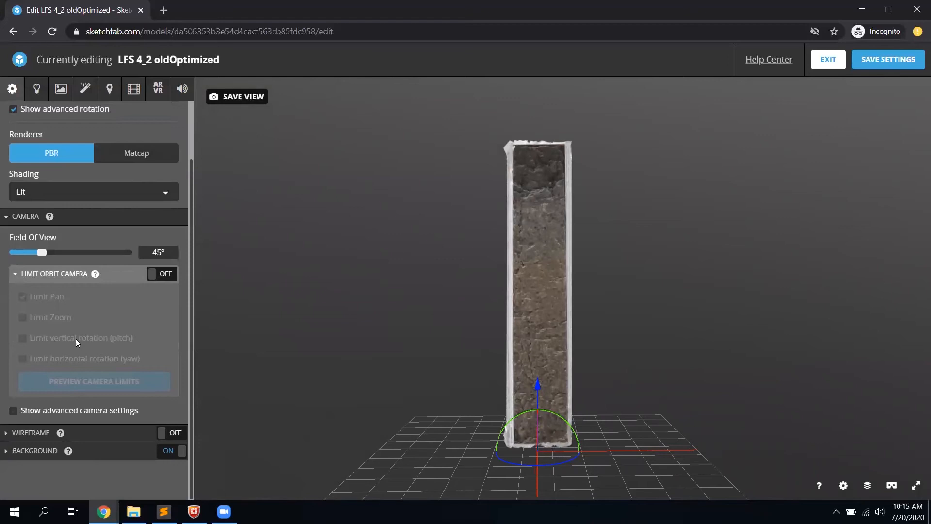
{"action": "left_click", "coordinate": [22, 450]}
{"action": "scroll", "coordinate": [64, 313], "scroll_direction": "down", "scroll_amount": 3}
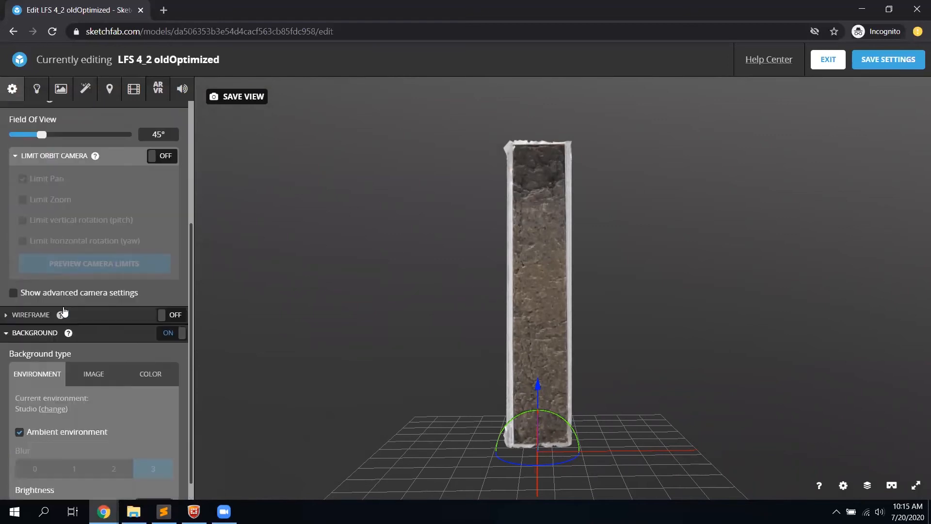
{"action": "scroll", "coordinate": [64, 312], "scroll_direction": "down", "scroll_amount": 1}
{"action": "left_click", "coordinate": [97, 353]}
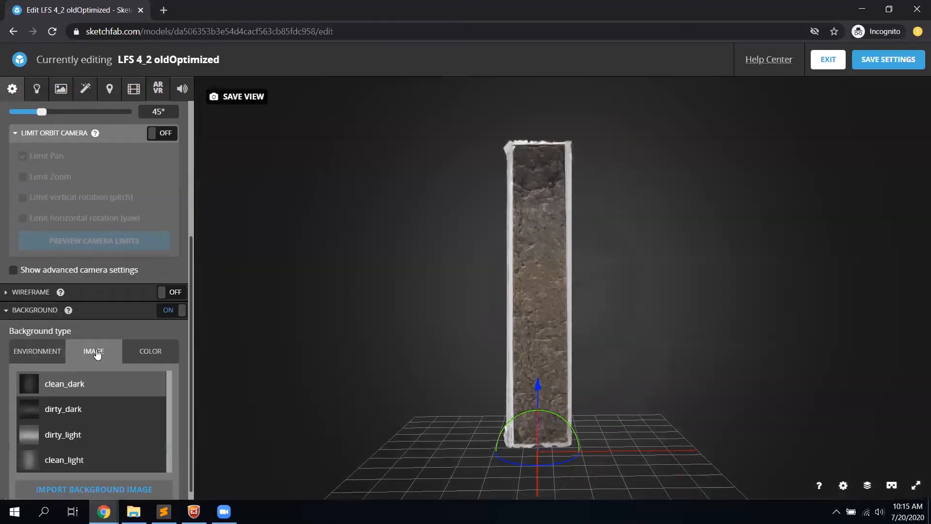
{"action": "left_click", "coordinate": [48, 355]}
{"action": "left_click", "coordinate": [140, 347]}
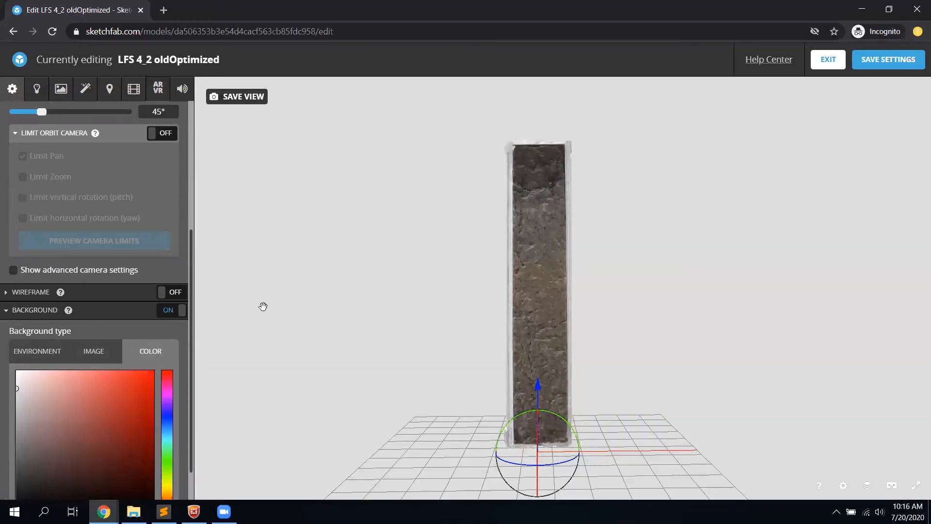
{"action": "scroll", "coordinate": [182, 348], "scroll_direction": "down", "scroll_amount": 1}
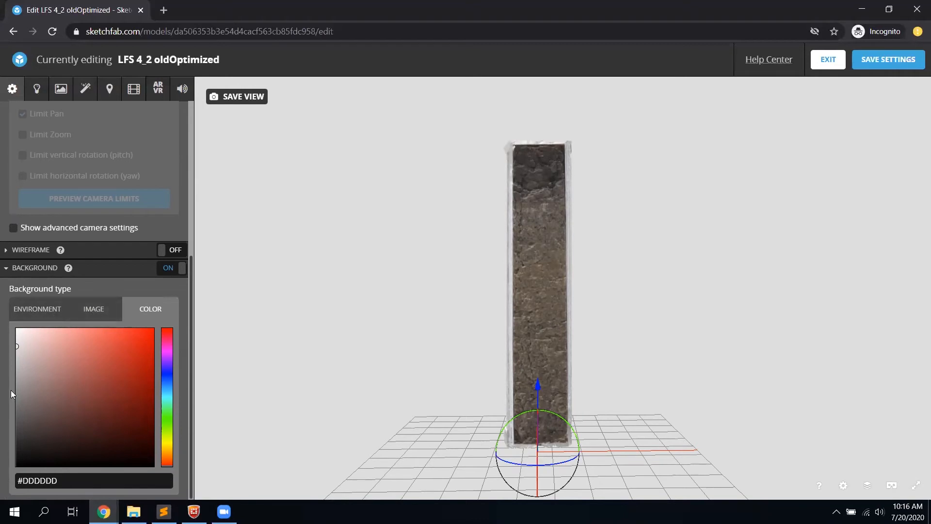
{"action": "left_click_drag", "start_coordinate": [21, 413], "coordinate": [6, 452]}
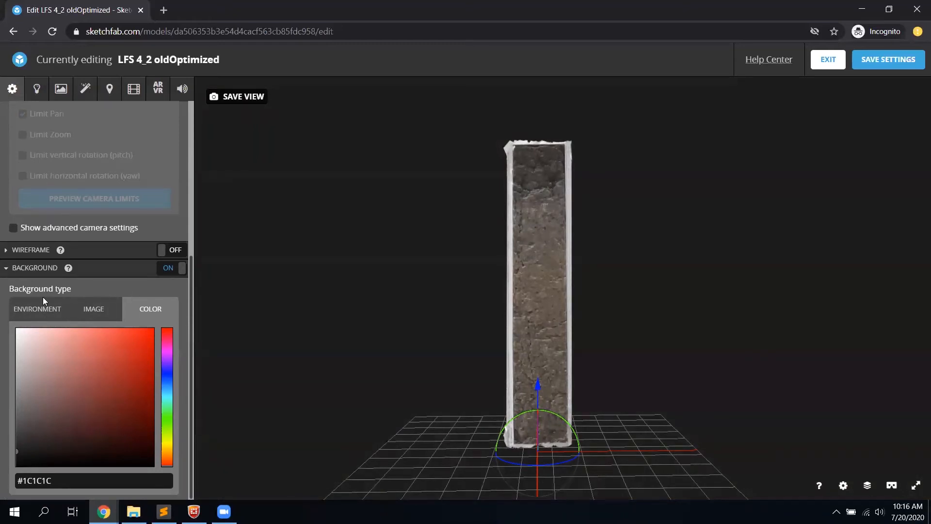
Examine the model's soil surface and side edges up close against the dark background
{"action": "scroll", "coordinate": [19, 311], "scroll_direction": "up", "scroll_amount": 3}
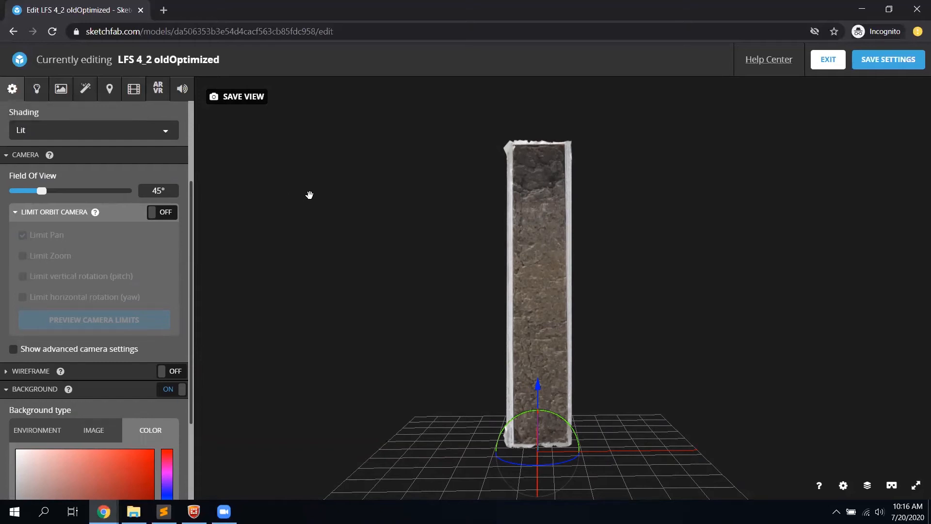
{"action": "scroll", "coordinate": [469, 231], "scroll_direction": "up", "scroll_amount": 10}
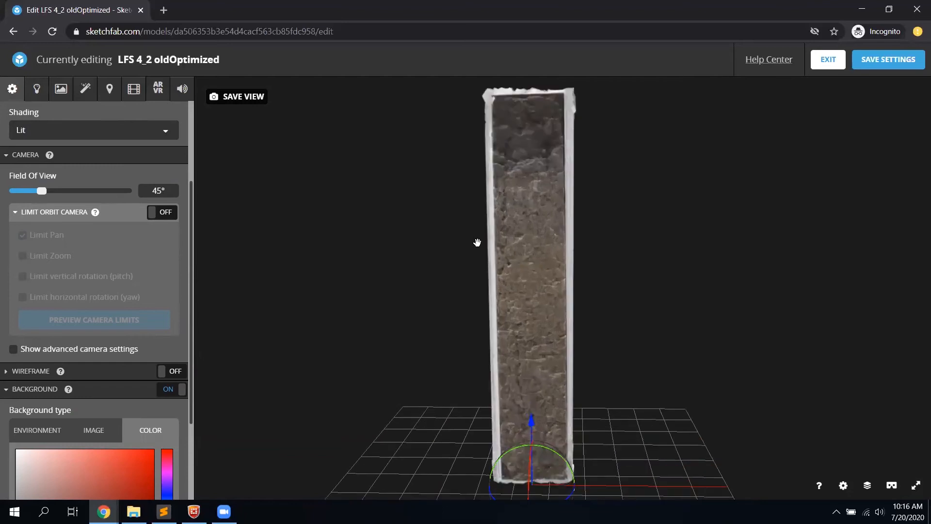
{"action": "scroll", "coordinate": [431, 306], "scroll_direction": "up", "scroll_amount": 10}
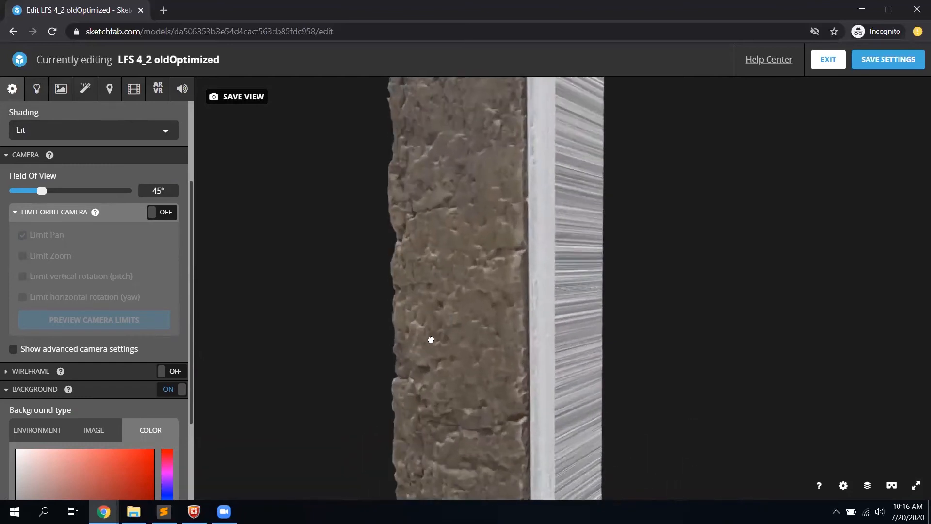
{"action": "scroll", "coordinate": [424, 337], "scroll_direction": "up", "scroll_amount": 8}
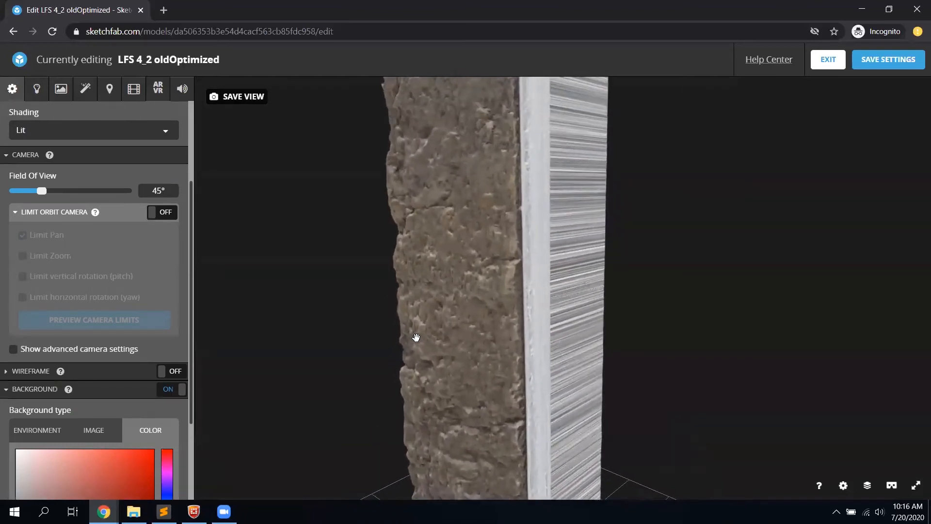
{"action": "left_click_drag", "start_coordinate": [482, 325], "coordinate": [495, 327]}
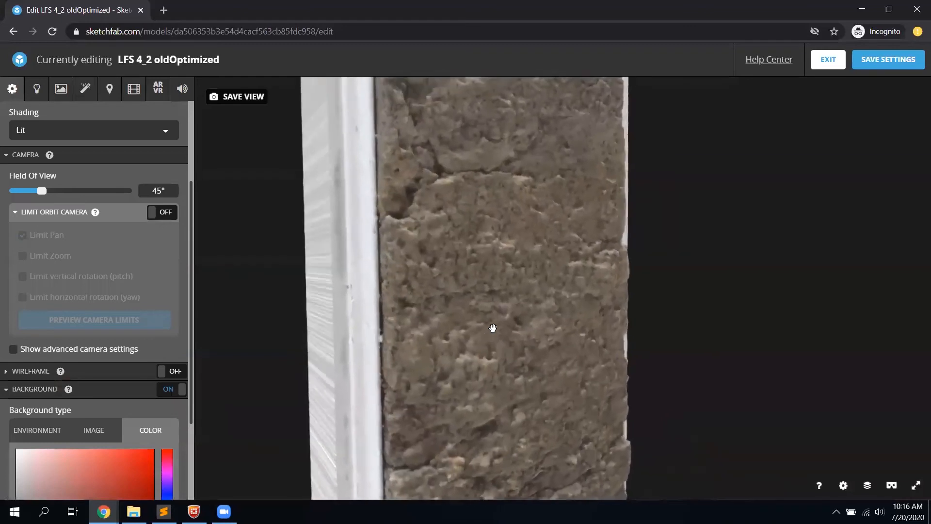
{"action": "scroll", "coordinate": [492, 328], "scroll_direction": "down", "scroll_amount": 4}
In the lighting settings, select directional light 1 and move it closer to the model's side
{"action": "left_click", "coordinate": [35, 89]}
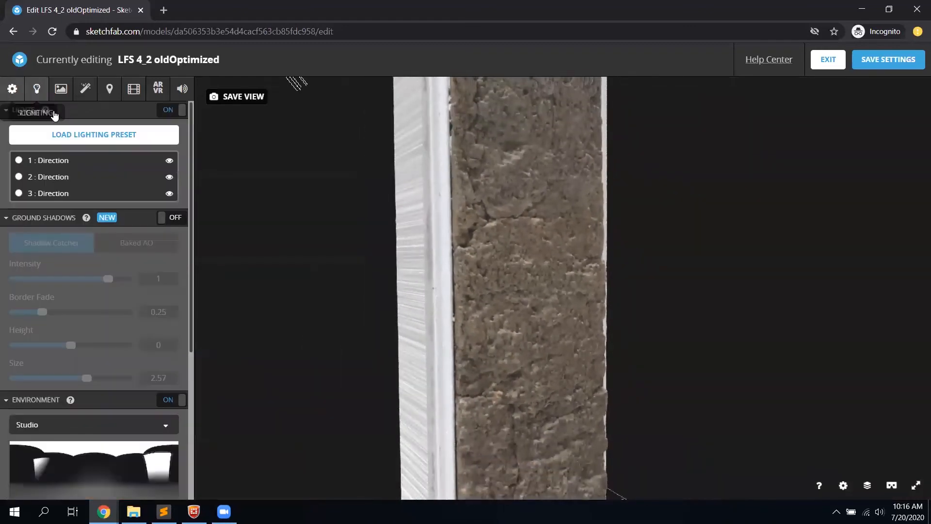
{"action": "scroll", "coordinate": [386, 266], "scroll_direction": "down", "scroll_amount": 10}
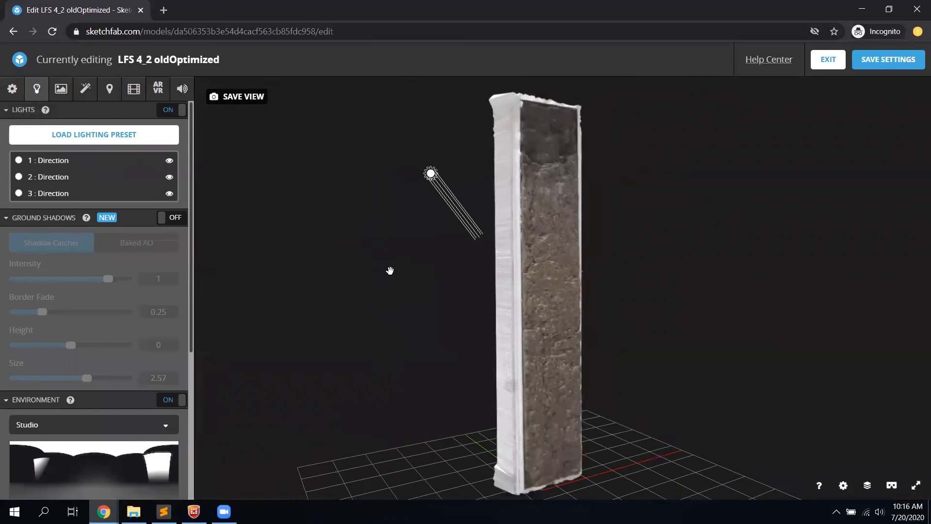
{"action": "left_click_drag", "start_coordinate": [482, 340], "coordinate": [517, 343]}
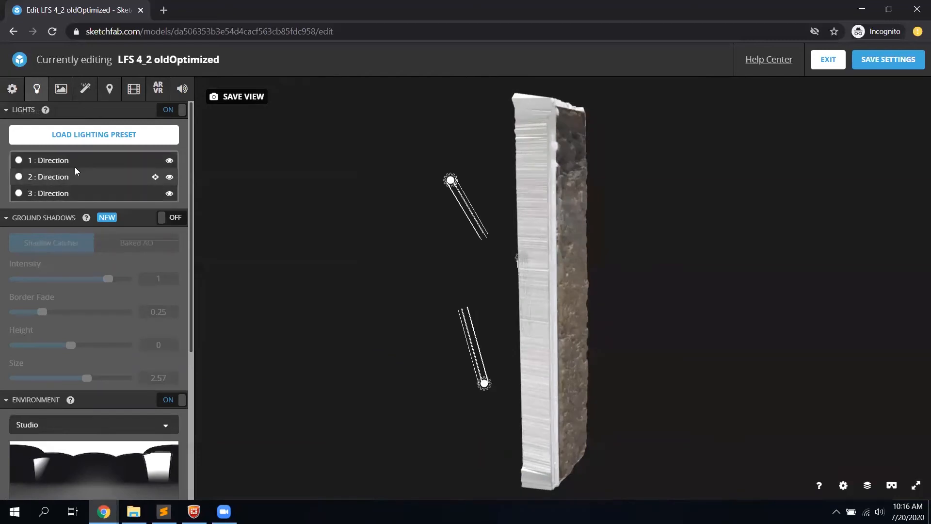
{"action": "left_click", "coordinate": [73, 171]}
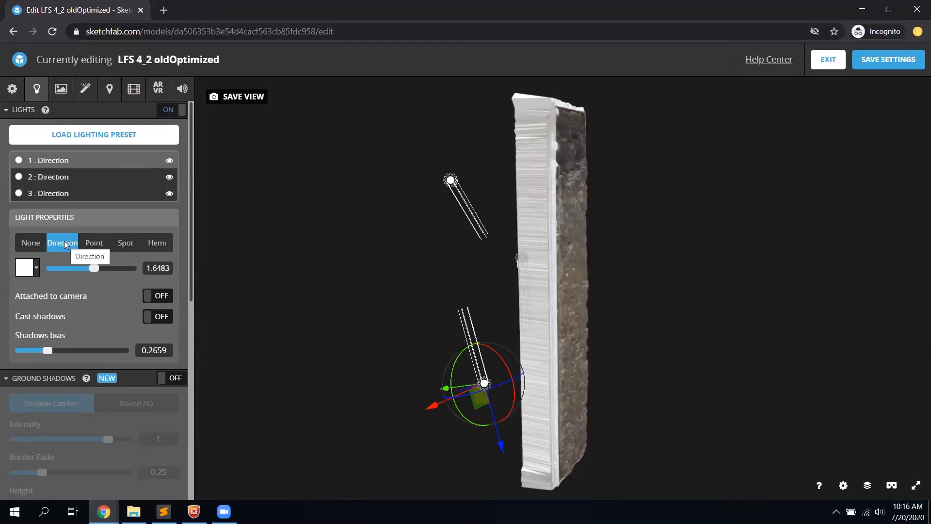
{"action": "mouse_move", "coordinate": [386, 316]}
{"action": "left_mouse_down"}
{"action": "mouse_move", "coordinate": [393, 322]}
{"action": "mouse_move", "coordinate": [354, 318]}
{"action": "mouse_move", "coordinate": [407, 312]}
{"action": "mouse_move", "coordinate": [485, 352]}
{"action": "mouse_move", "coordinate": [480, 342]}
{"action": "mouse_move", "coordinate": [505, 393]}
{"action": "mouse_move", "coordinate": [503, 365]}
{"action": "mouse_move", "coordinate": [484, 328]}
{"action": "mouse_move", "coordinate": [470, 322]}
{"action": "mouse_move", "coordinate": [483, 333]}
{"action": "left_mouse_up"}
{"action": "left_click_drag", "start_coordinate": [384, 291], "coordinate": [416, 332]}
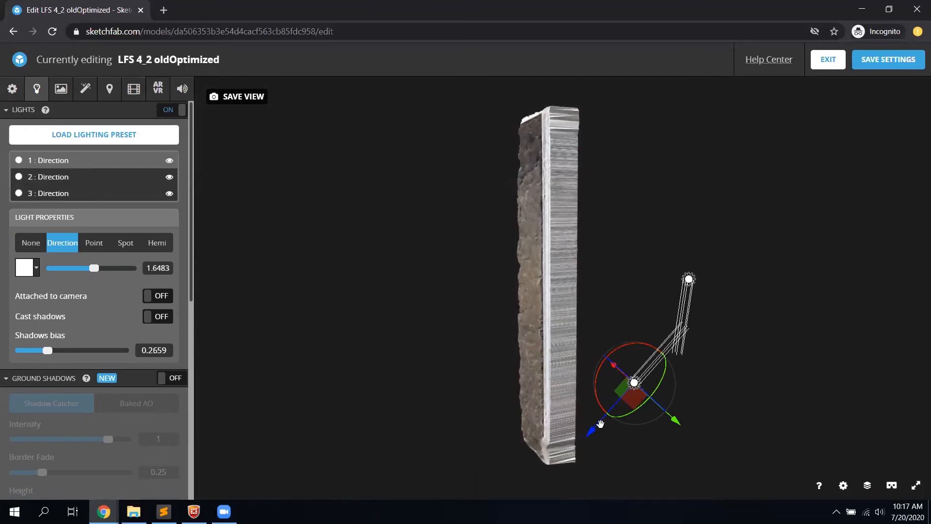
{"action": "left_click_drag", "start_coordinate": [598, 429], "coordinate": [605, 374]}
{"action": "left_click_drag", "start_coordinate": [681, 421], "coordinate": [603, 391]}
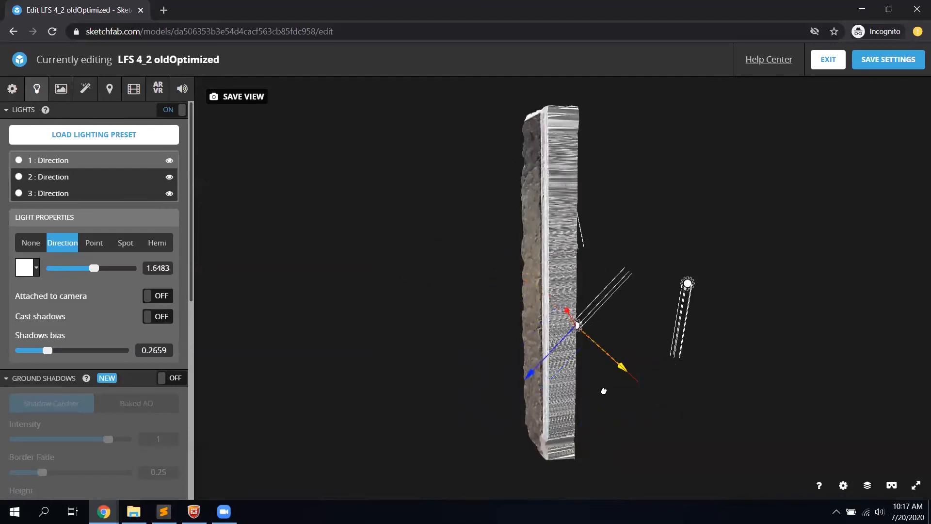
Rotate directional light 1 to redirect its beam and check the lighting on the model's front
{"action": "left_click_drag", "start_coordinate": [464, 310], "coordinate": [546, 336]}
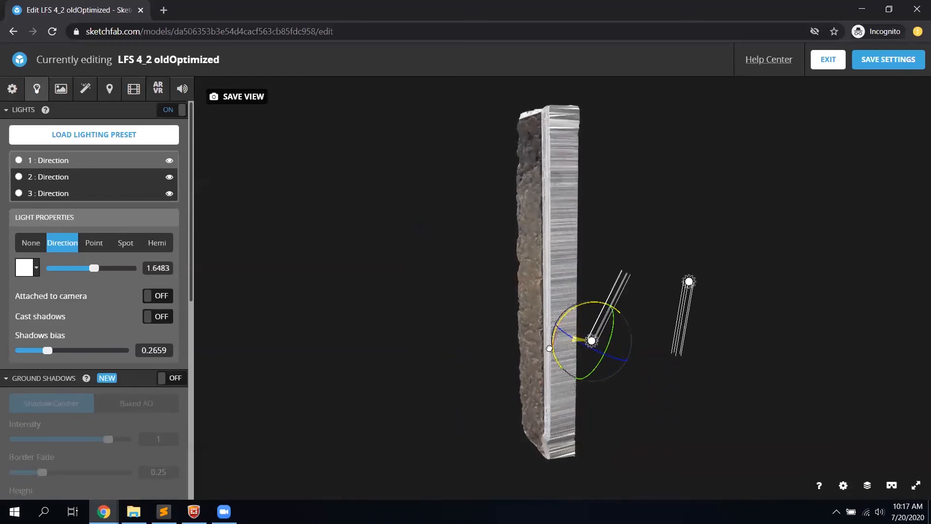
{"action": "mouse_move", "coordinate": [549, 336]}
{"action": "left_mouse_down"}
{"action": "mouse_move", "coordinate": [427, 318]}
{"action": "mouse_move", "coordinate": [428, 353]}
{"action": "mouse_move", "coordinate": [409, 347]}
{"action": "mouse_move", "coordinate": [555, 350]}
{"action": "left_mouse_up"}
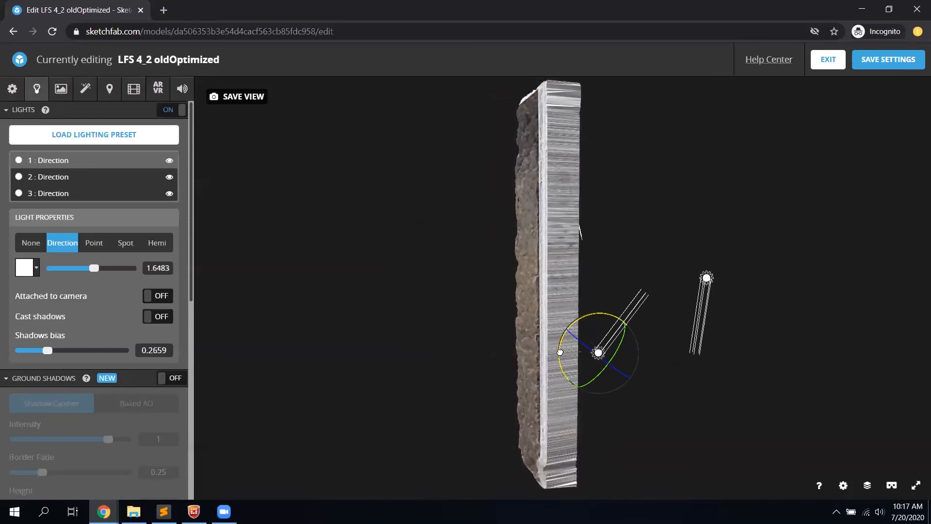
{"action": "left_click_drag", "start_coordinate": [560, 349], "coordinate": [558, 346]}
{"action": "left_click_drag", "start_coordinate": [469, 348], "coordinate": [539, 346]}
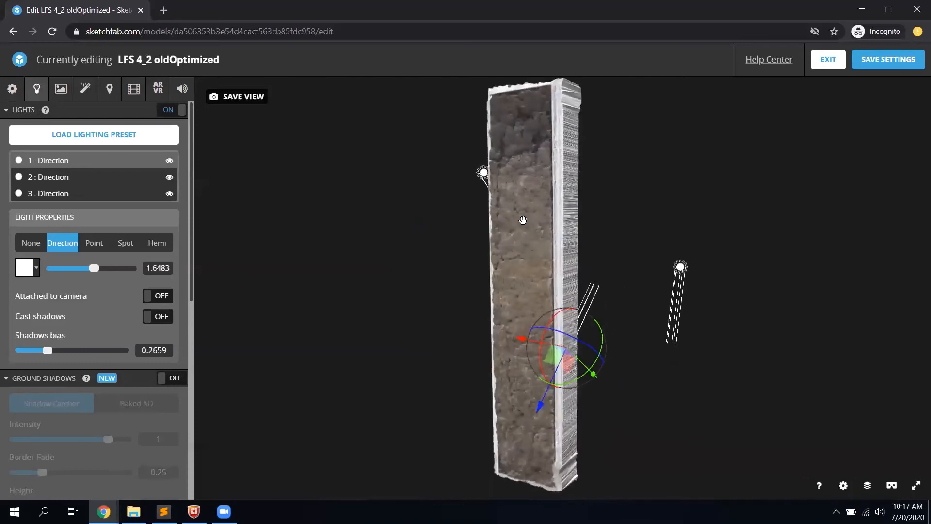
{"action": "left_click_drag", "start_coordinate": [512, 404], "coordinate": [548, 390]}
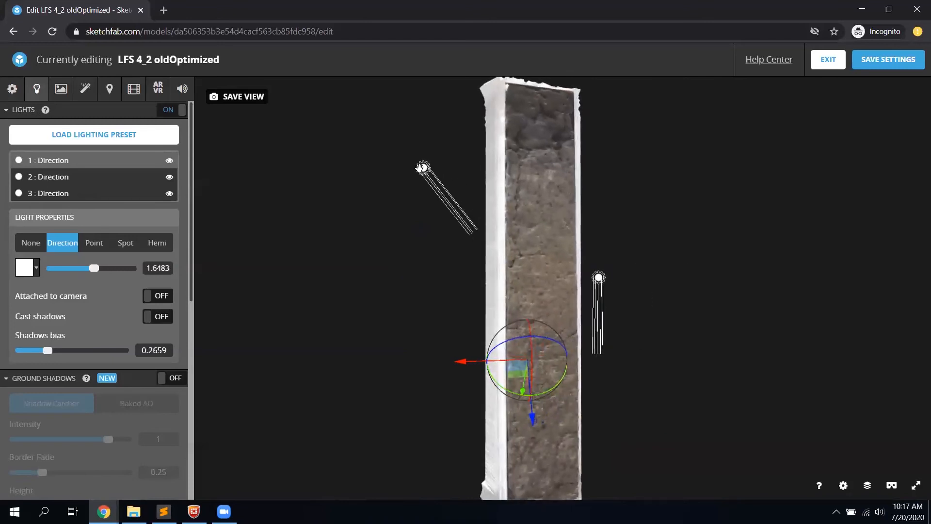
Adjust the angle of directional light 2 beside the model's upper part and set its intensity to 2.2493
{"action": "left_click", "coordinate": [422, 168]}
{"action": "left_click_drag", "start_coordinate": [413, 333], "coordinate": [388, 315]}
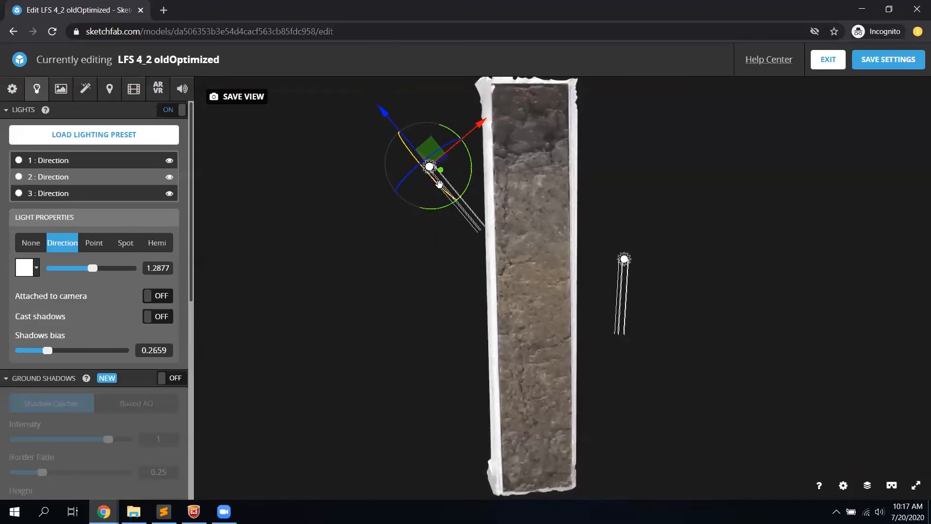
{"action": "left_click_drag", "start_coordinate": [411, 173], "coordinate": [444, 193]}
{"action": "left_click_drag", "start_coordinate": [443, 282], "coordinate": [382, 230]}
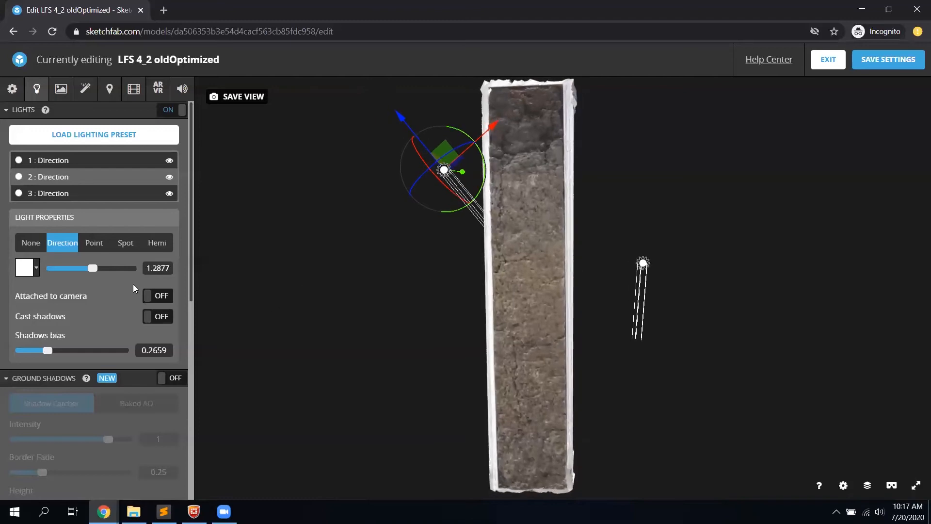
{"action": "mouse_move", "coordinate": [92, 267]}
{"action": "left_mouse_down"}
{"action": "mouse_move", "coordinate": [115, 266]}
{"action": "mouse_move", "coordinate": [97, 270]}
{"action": "left_mouse_up"}
{"action": "left_click_drag", "start_coordinate": [446, 327], "coordinate": [480, 322]}
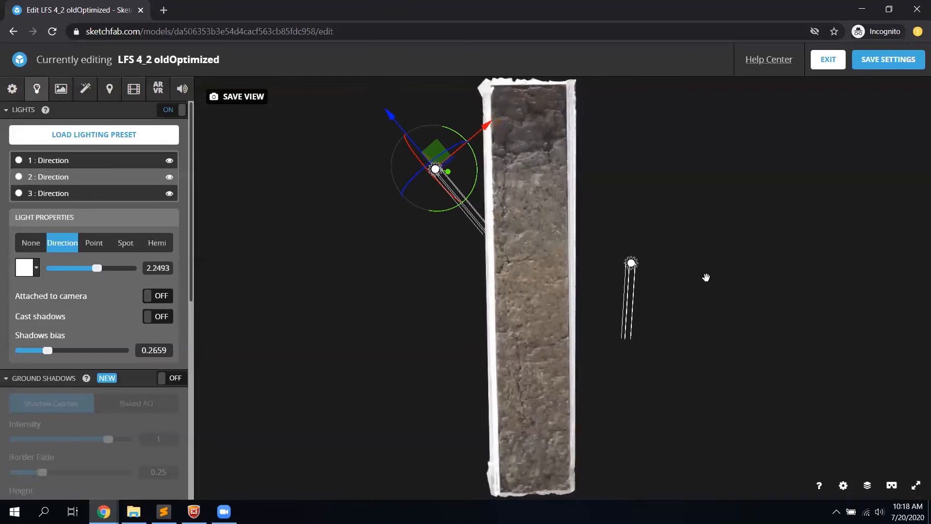
Set the intensity of directional light 3 to 2.6098 and check the model's front face
{"action": "left_click", "coordinate": [630, 265]}
{"action": "left_click_drag", "start_coordinate": [626, 380], "coordinate": [670, 302]}
{"action": "left_click_drag", "start_coordinate": [627, 361], "coordinate": [609, 357]}
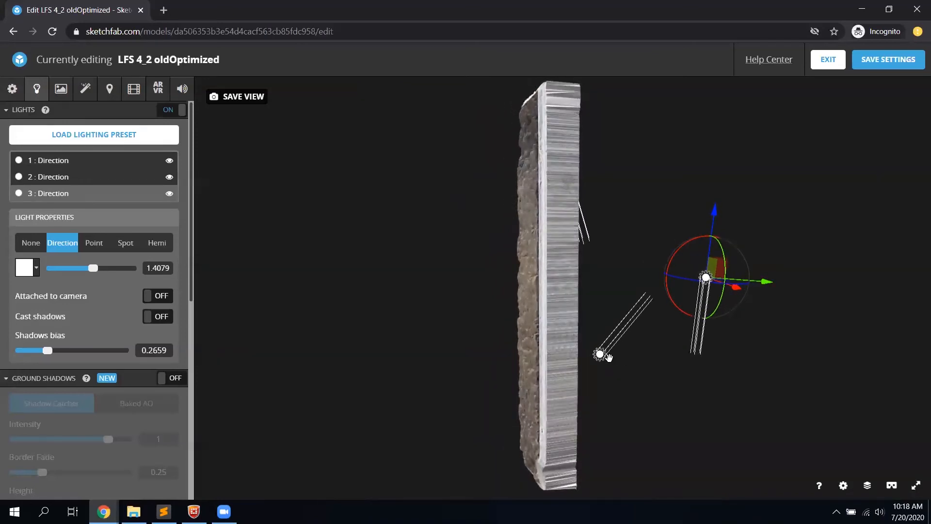
{"action": "left_click_drag", "start_coordinate": [414, 307], "coordinate": [492, 302]}
{"action": "mouse_move", "coordinate": [93, 267]}
{"action": "left_mouse_down"}
{"action": "mouse_move", "coordinate": [117, 267]}
{"action": "mouse_move", "coordinate": [83, 264]}
{"action": "mouse_move", "coordinate": [100, 269]}
{"action": "left_mouse_up"}
{"action": "left_click_drag", "start_coordinate": [388, 344], "coordinate": [429, 357]}
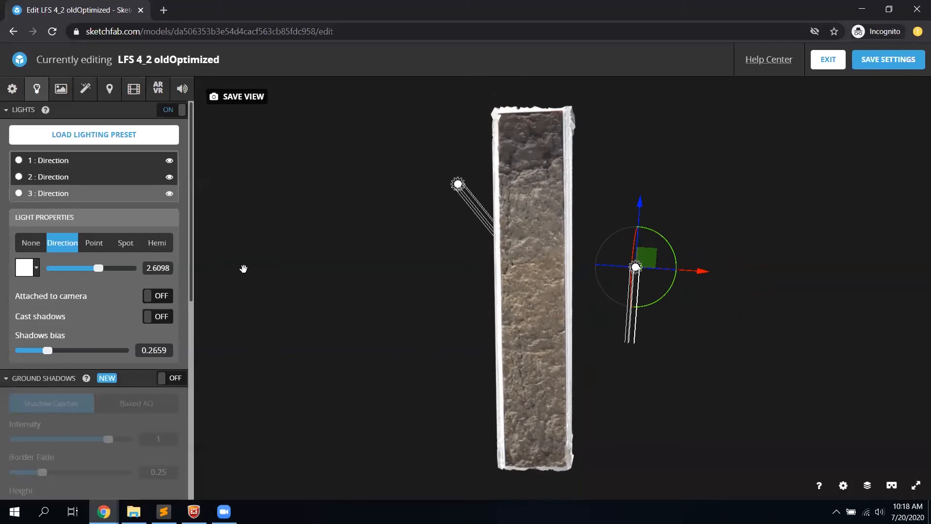
{"action": "left_click_drag", "start_coordinate": [367, 296], "coordinate": [372, 297]}
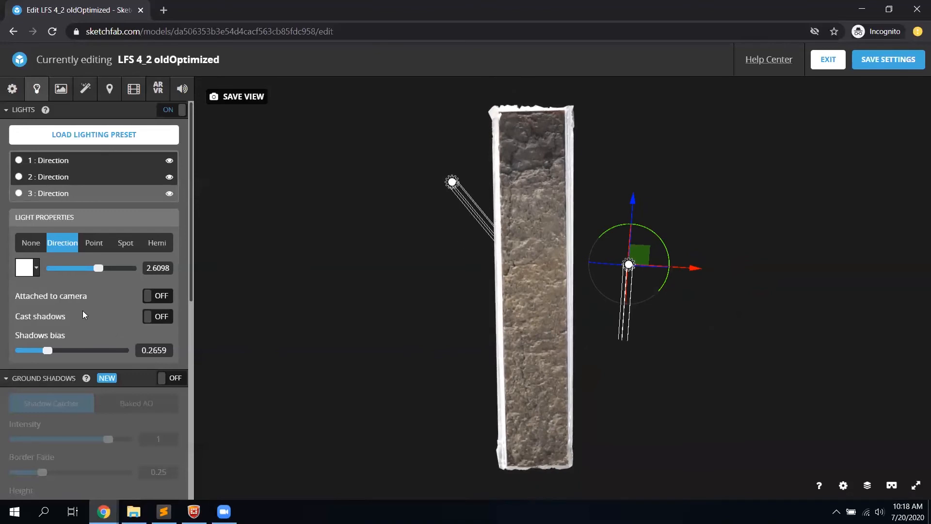
Collapse the ground shadows settings and review the environment and shadow options of the lighting setup
{"action": "scroll", "coordinate": [26, 311], "scroll_direction": "down", "scroll_amount": 3}
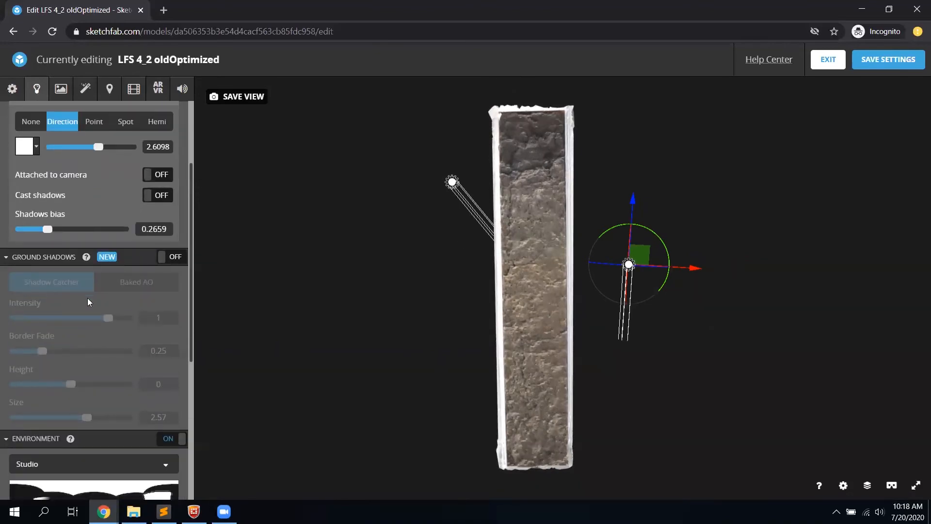
{"action": "scroll", "coordinate": [118, 305], "scroll_direction": "down", "scroll_amount": 1}
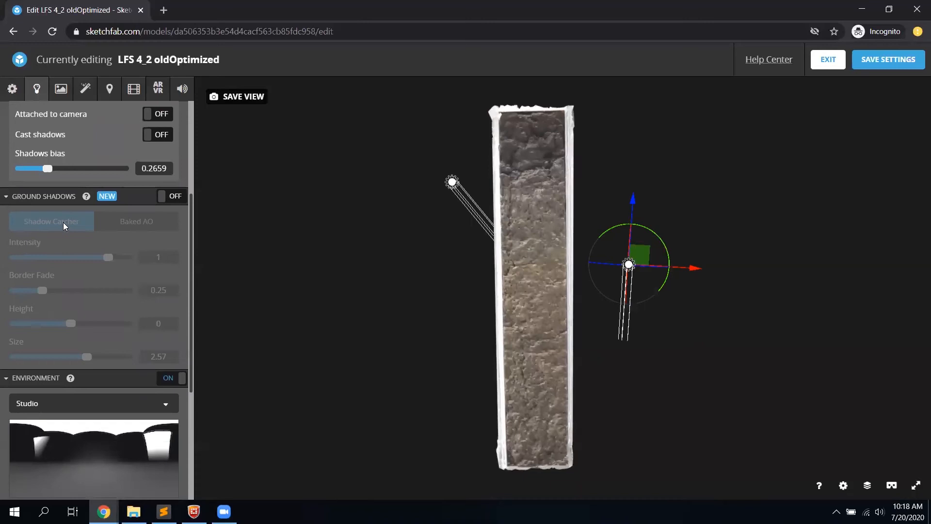
{"action": "left_click", "coordinate": [6, 197]}
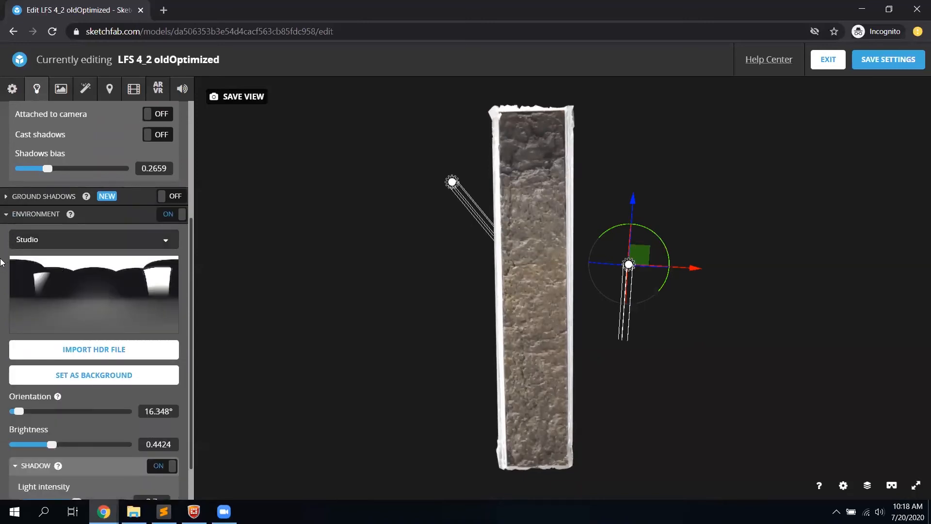
{"action": "scroll", "coordinate": [2, 272], "scroll_direction": "down", "scroll_amount": 1}
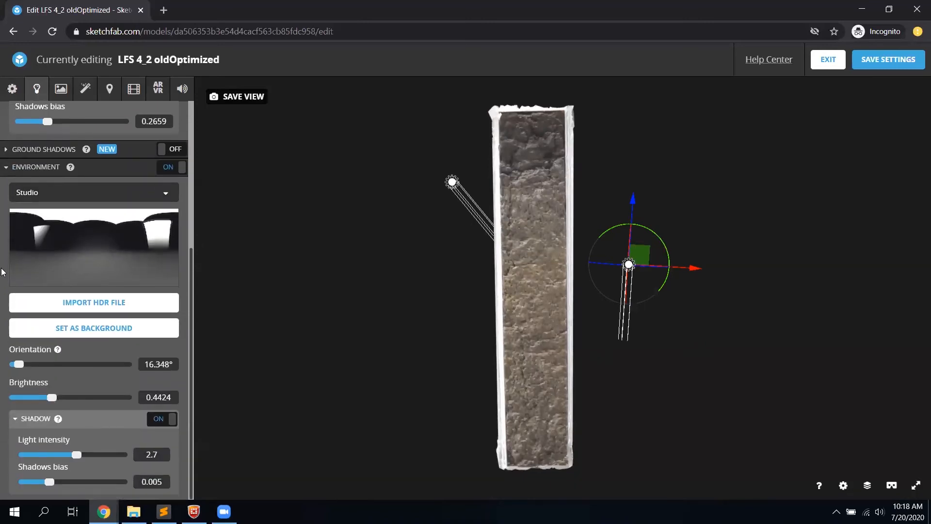
{"action": "scroll", "coordinate": [9, 209], "scroll_direction": "up", "scroll_amount": 2}
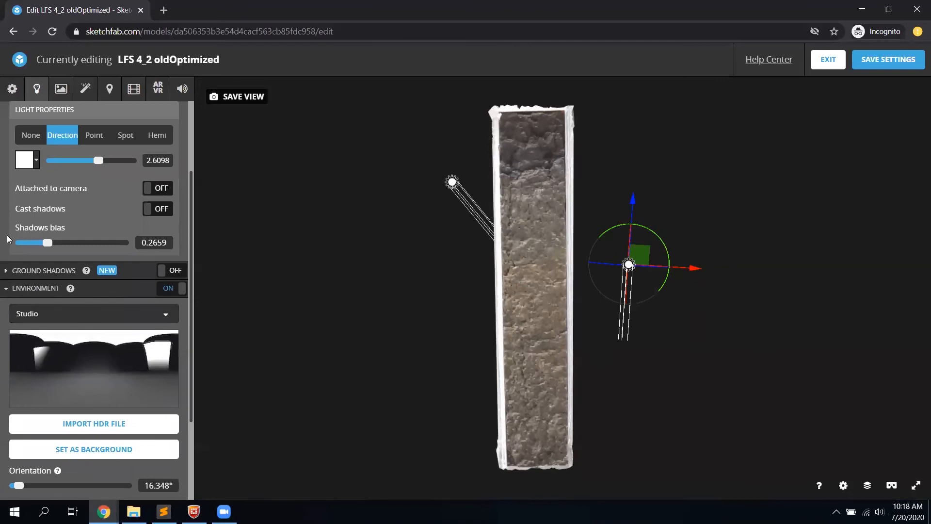
{"action": "scroll", "coordinate": [7, 237], "scroll_direction": "up", "scroll_amount": 2}
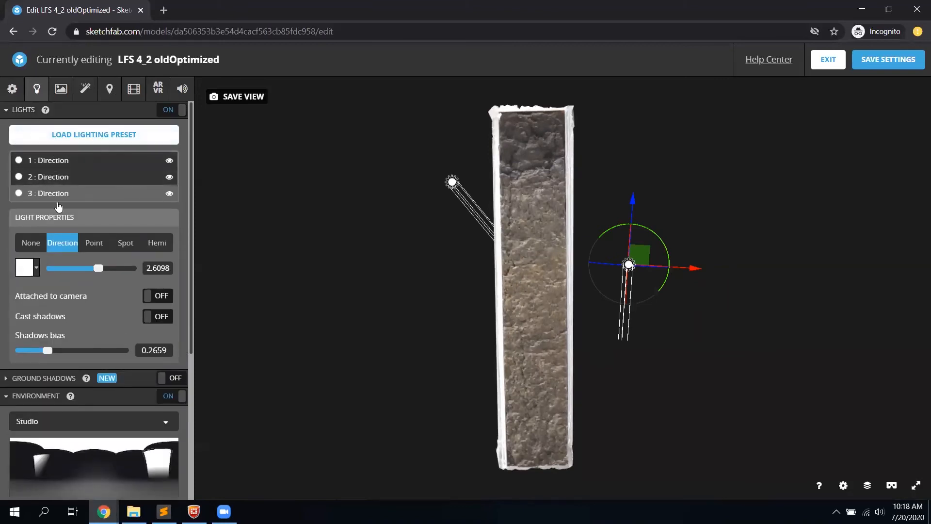
Turn off the scene lights and switch the lighting environment to Urban Exploring Interior
{"action": "left_click", "coordinate": [177, 111]}
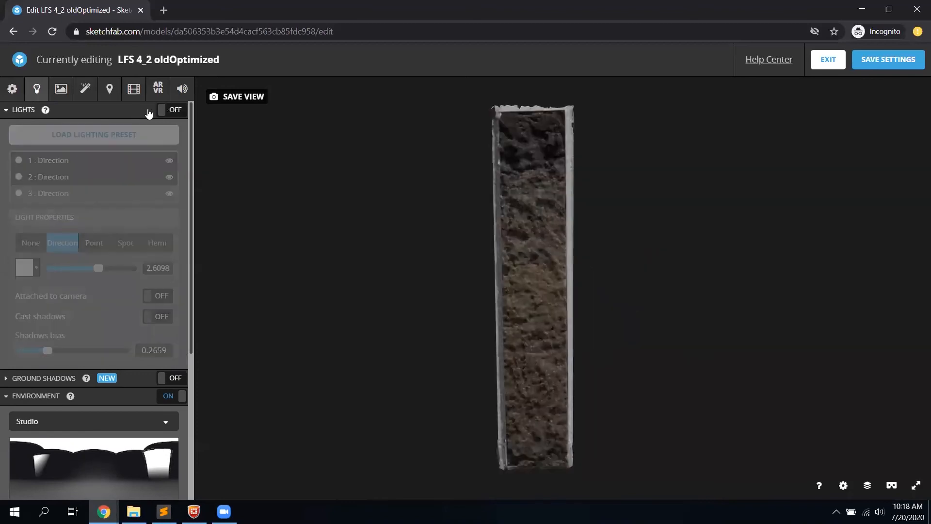
{"action": "scroll", "coordinate": [21, 272], "scroll_direction": "down", "scroll_amount": 3}
{"action": "scroll", "coordinate": [26, 220], "scroll_direction": "down", "scroll_amount": 1}
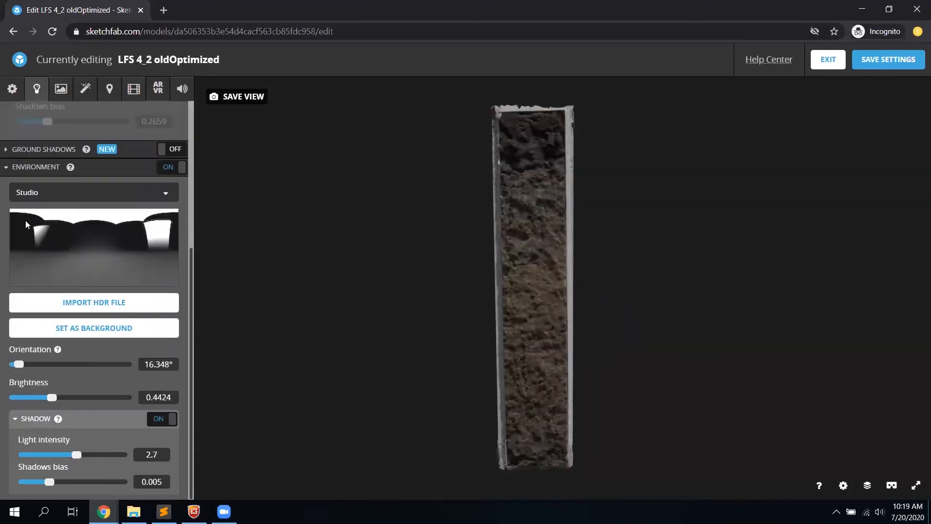
{"action": "left_click", "coordinate": [46, 194]}
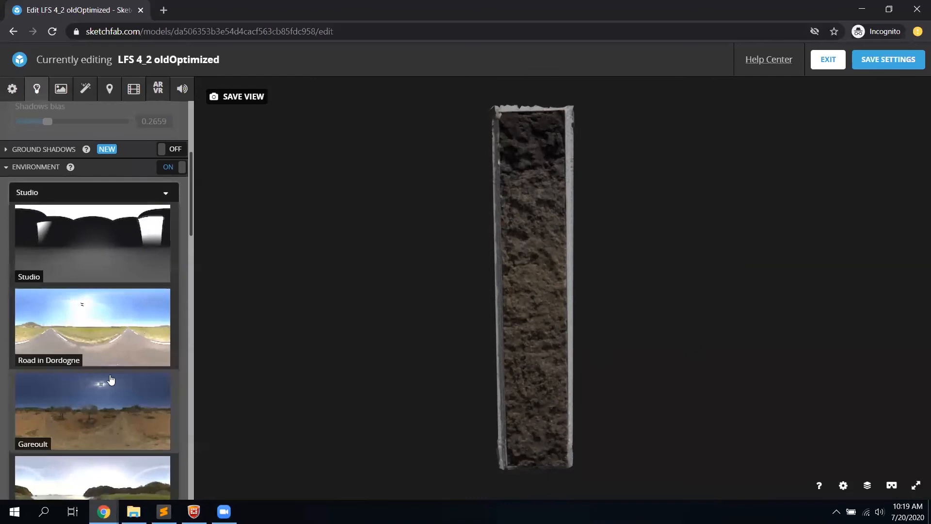
{"action": "scroll", "coordinate": [83, 378], "scroll_direction": "down", "scroll_amount": 8}
{"action": "scroll", "coordinate": [88, 348], "scroll_direction": "down", "scroll_amount": 10}
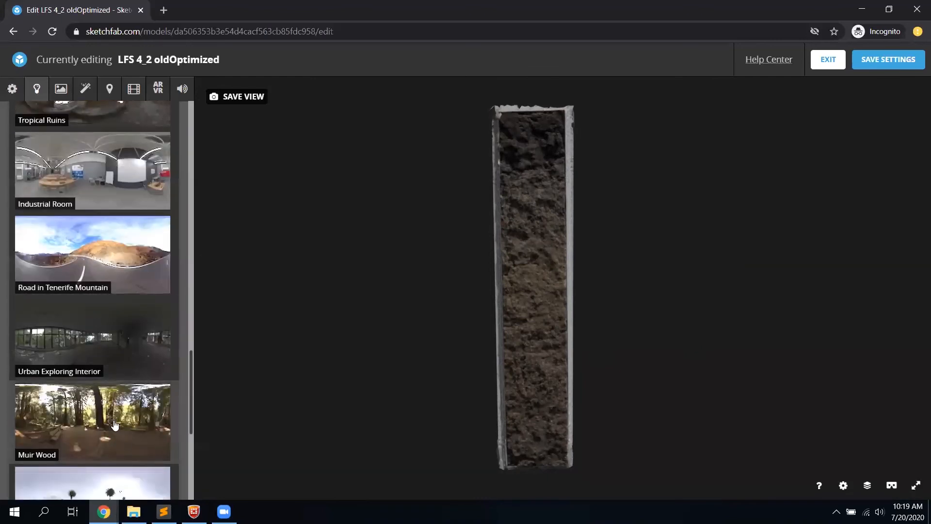
{"action": "left_click", "coordinate": [122, 357]}
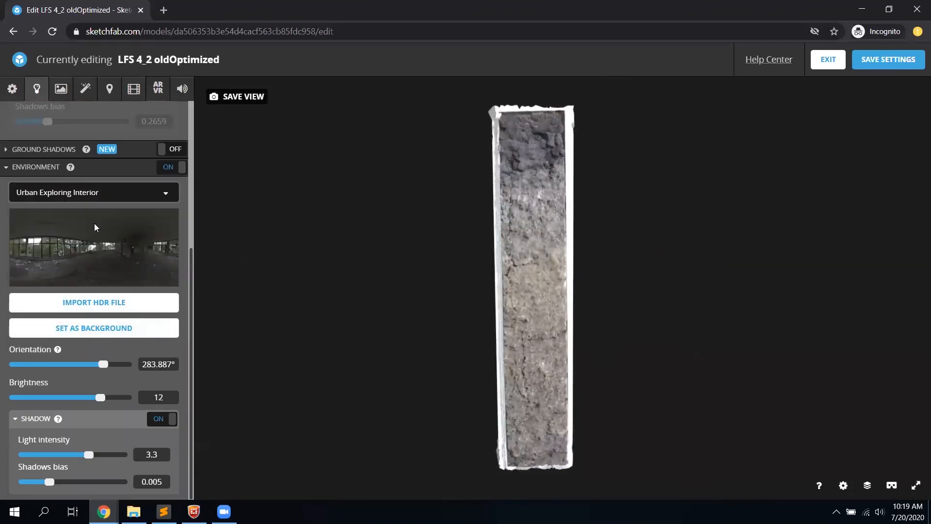
Change the lighting environment back to Studio
{"action": "left_click", "coordinate": [114, 197]}
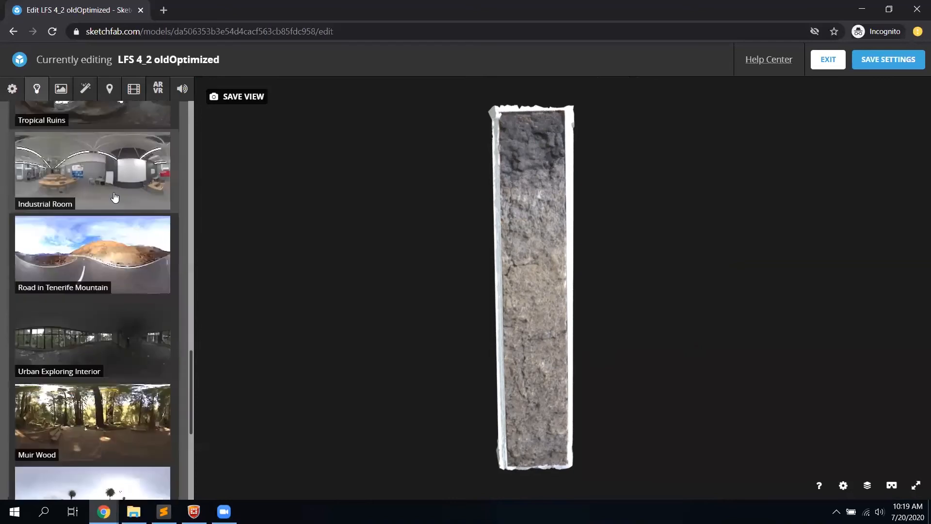
{"action": "scroll", "coordinate": [89, 308], "scroll_direction": "up", "scroll_amount": 4}
{"action": "scroll", "coordinate": [90, 309], "scroll_direction": "up", "scroll_amount": 10}
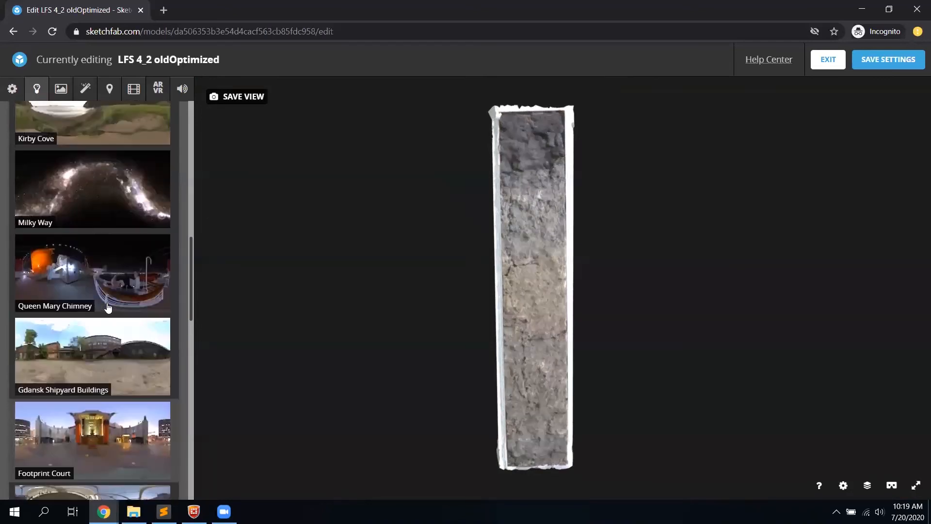
{"action": "scroll", "coordinate": [94, 275], "scroll_direction": "up", "scroll_amount": 4}
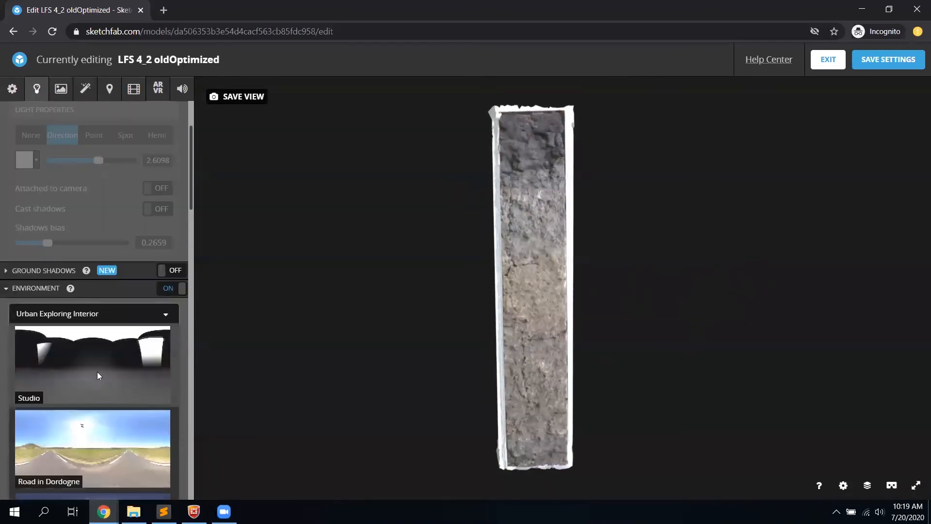
{"action": "left_click", "coordinate": [97, 376]}
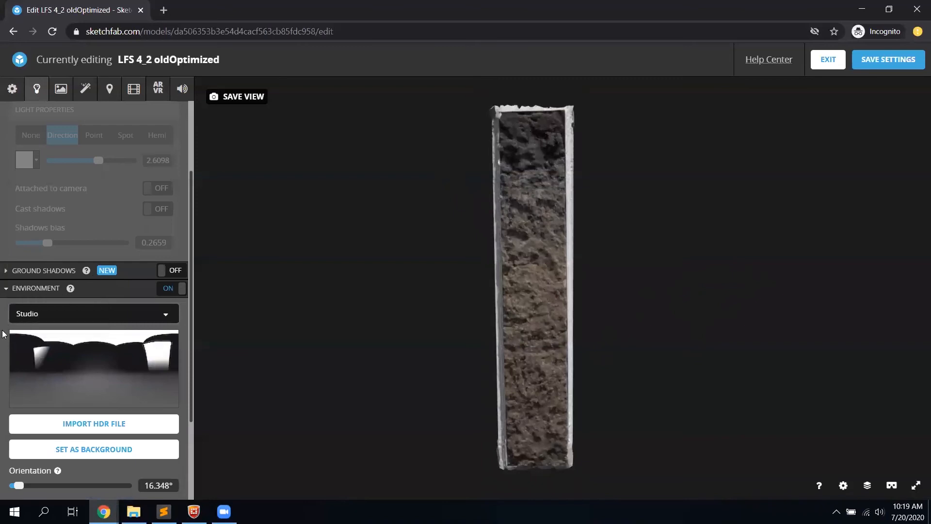
Set the Studio environment's brightness to 1.2982 and its shadow light intensity to 3
{"action": "scroll", "coordinate": [3, 333], "scroll_direction": "down", "scroll_amount": 3}
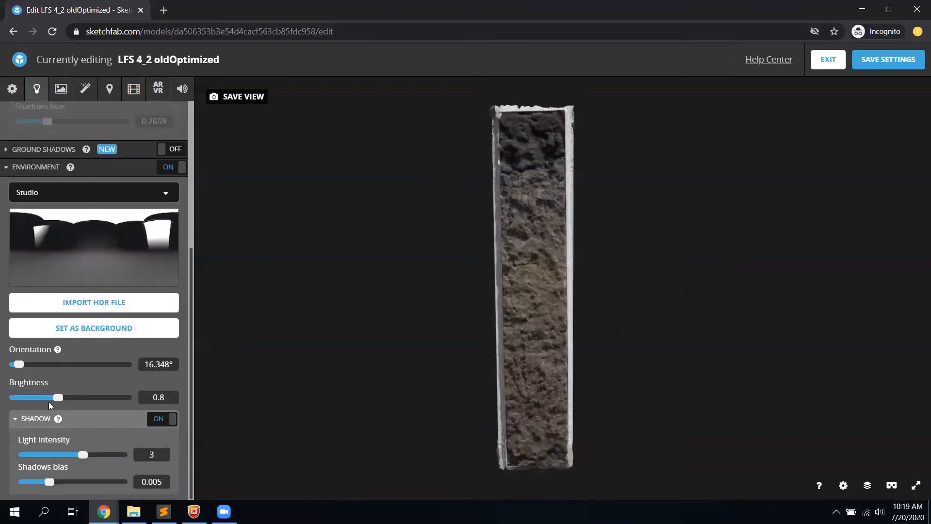
{"action": "mouse_move", "coordinate": [59, 398]}
{"action": "left_mouse_down"}
{"action": "mouse_move", "coordinate": [78, 393]}
{"action": "mouse_move", "coordinate": [63, 398]}
{"action": "left_mouse_up"}
{"action": "left_click_drag", "start_coordinate": [82, 454], "coordinate": [85, 461]}
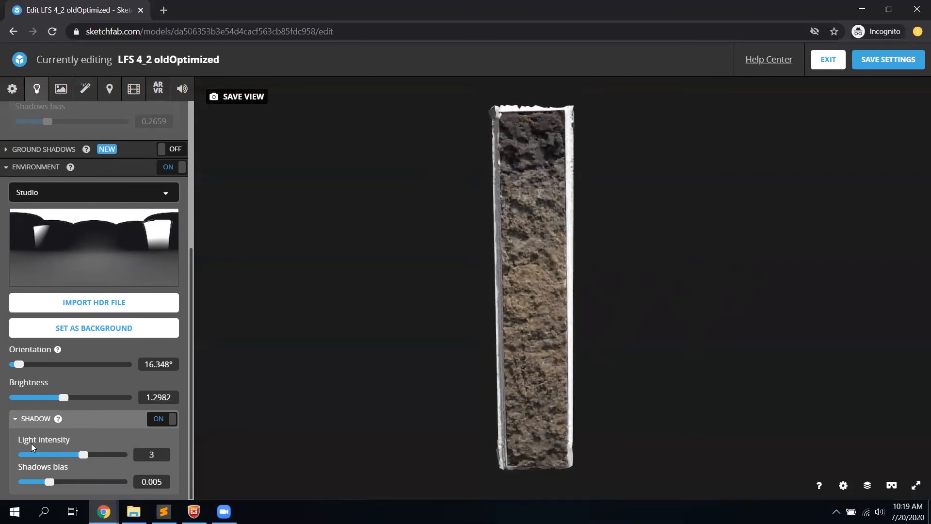
Turn the scene lights back on and check the lighting on the model's front
{"action": "scroll", "coordinate": [5, 401], "scroll_direction": "up", "scroll_amount": 4}
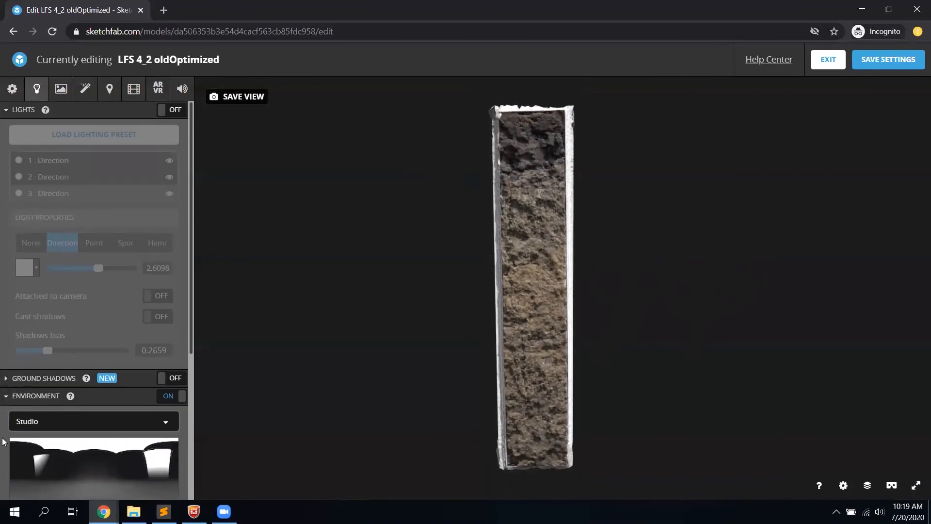
{"action": "scroll", "coordinate": [1, 409], "scroll_direction": "down", "scroll_amount": 4}
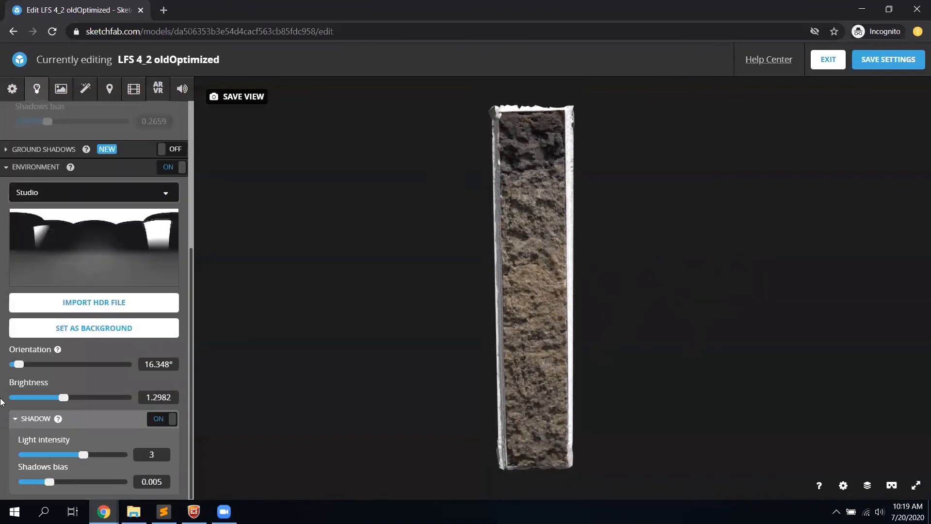
{"action": "scroll", "coordinate": [2, 402], "scroll_direction": "up", "scroll_amount": 5}
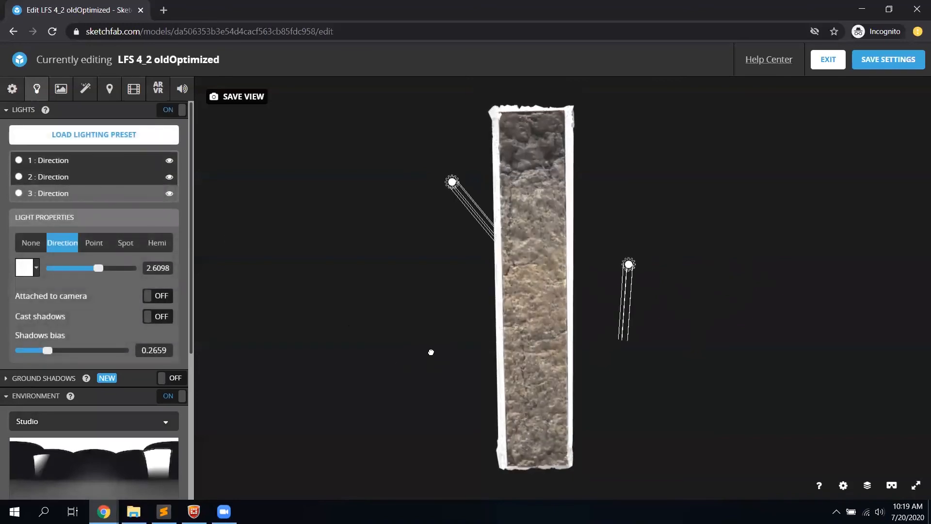
{"action": "left_click_drag", "start_coordinate": [430, 352], "coordinate": [429, 349]}
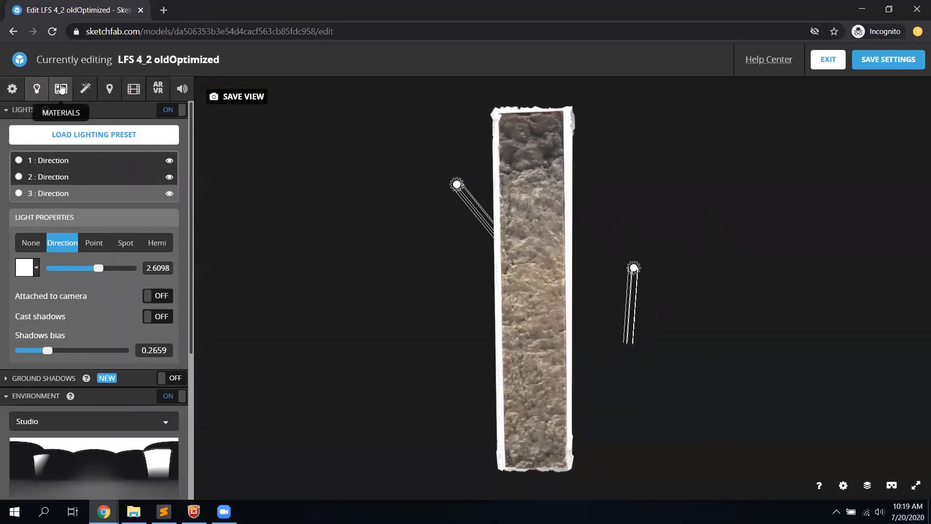
Open the material settings and inspect the textures available for the base color of defaultMat
{"action": "left_click", "coordinate": [61, 88]}
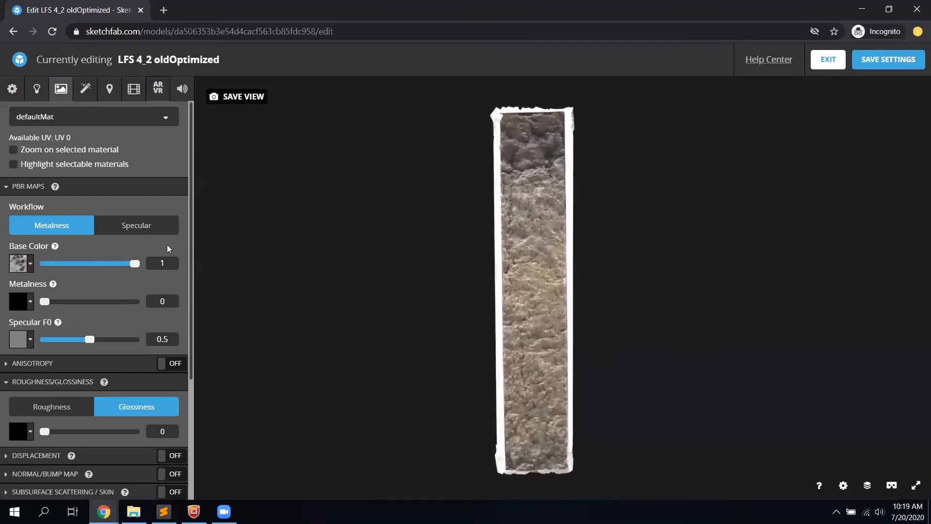
{"action": "left_click", "coordinate": [31, 264]}
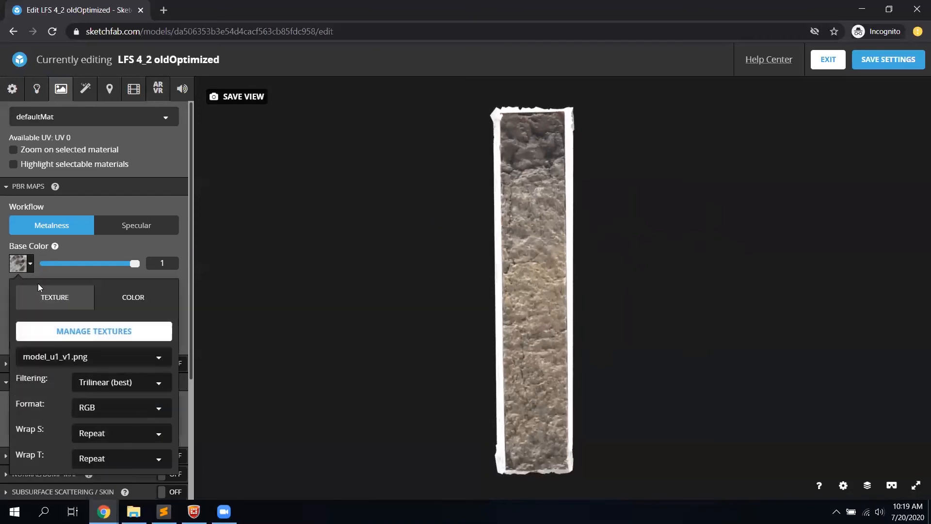
{"action": "left_click", "coordinate": [76, 336]}
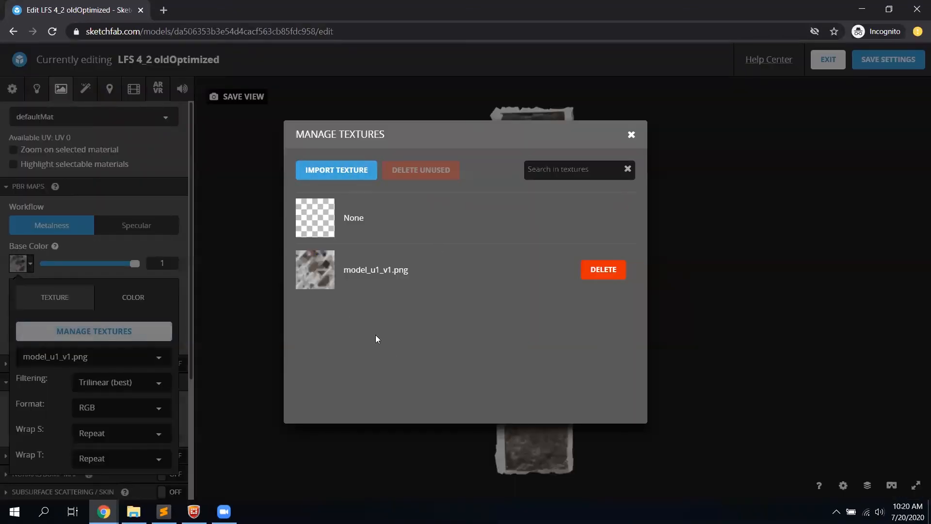
{"action": "left_click", "coordinate": [631, 135]}
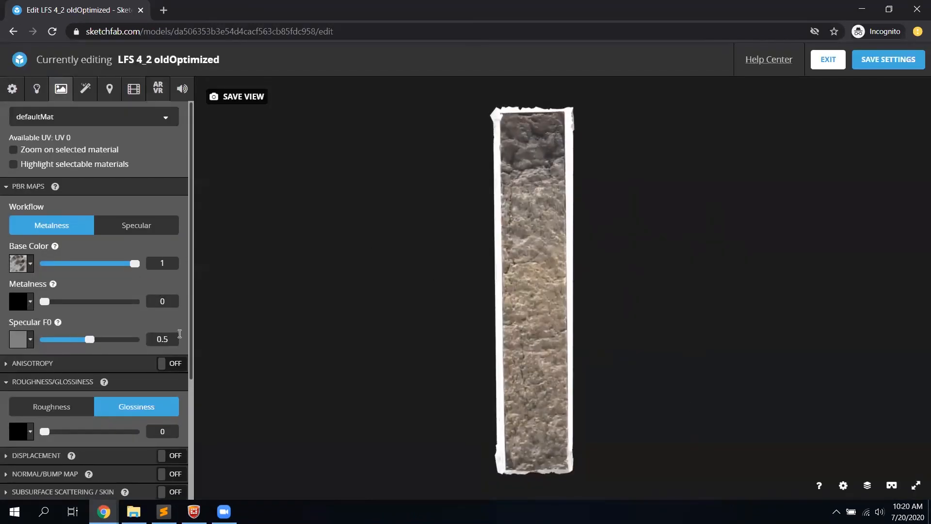
Look through the remaining material channels and view the available post-processing filters
{"action": "scroll", "coordinate": [27, 388], "scroll_direction": "down", "scroll_amount": 4}
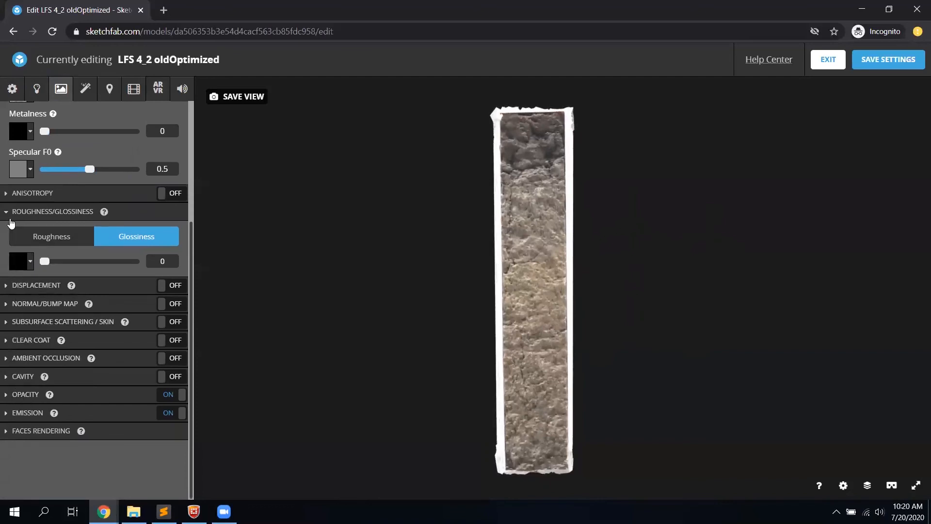
{"action": "scroll", "coordinate": [14, 213], "scroll_direction": "up", "scroll_amount": 1}
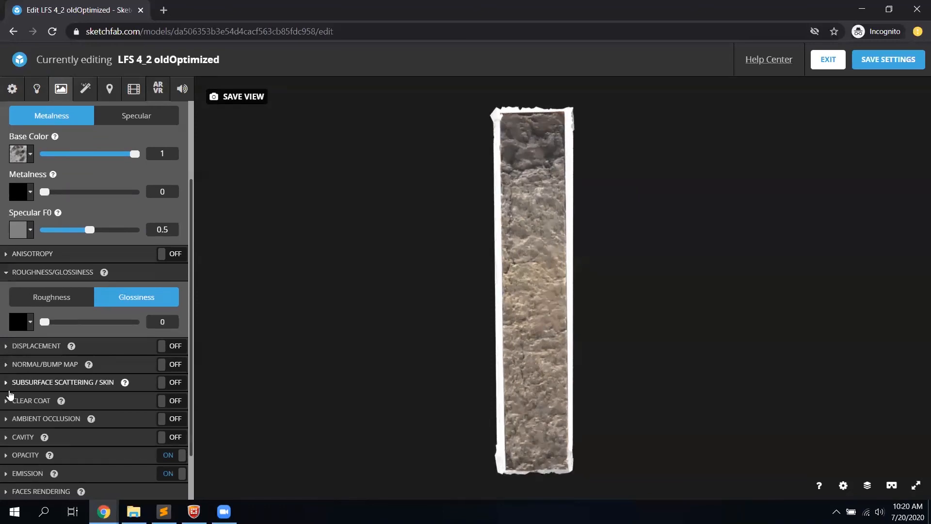
{"action": "scroll", "coordinate": [10, 394], "scroll_direction": "up", "scroll_amount": 2}
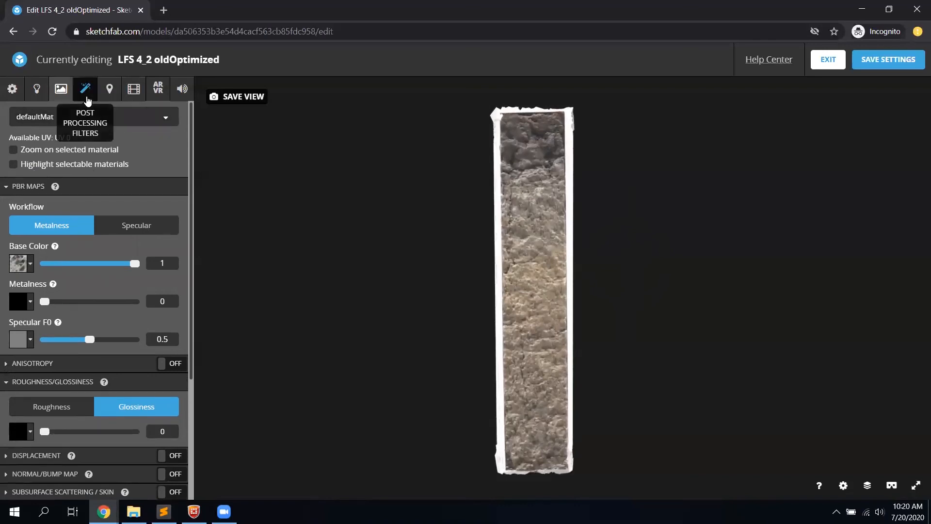
{"action": "left_click", "coordinate": [87, 100]}
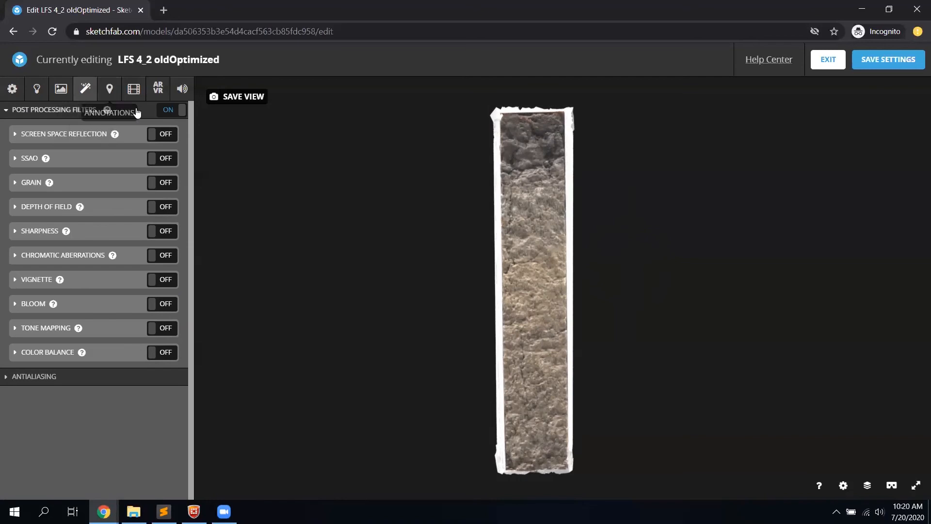
Add an annotation titled "asdasd" on the upper part of the model's front face and orbit to view the model from behind
{"action": "left_click", "coordinate": [111, 95]}
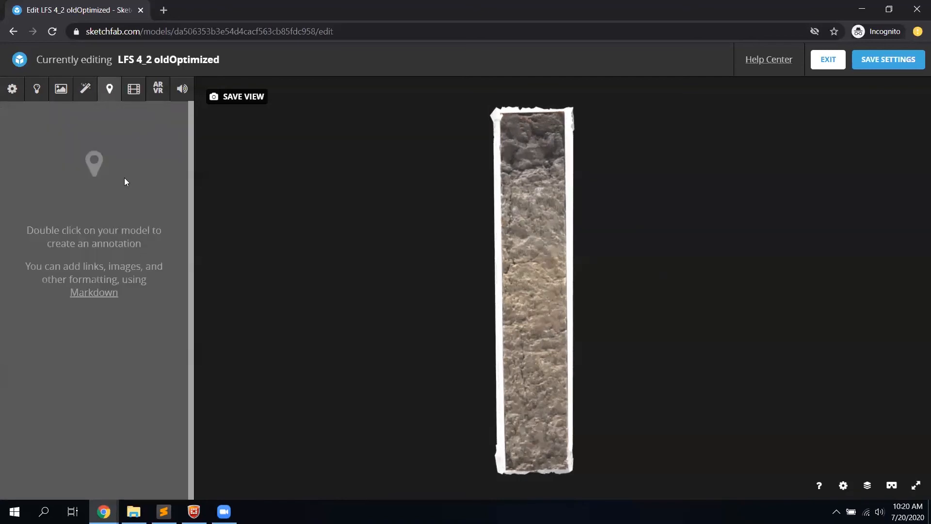
{"action": "left_click_drag", "start_coordinate": [439, 278], "coordinate": [442, 281]}
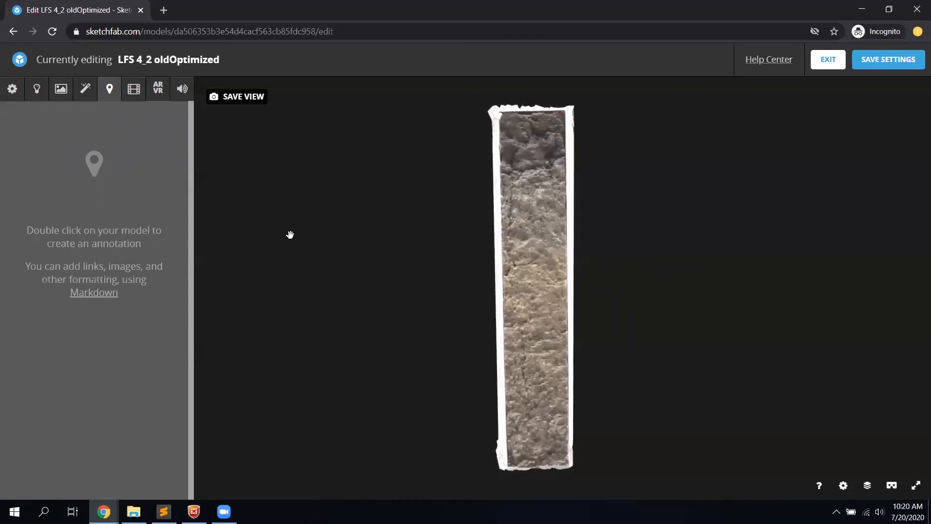
{"action": "double_click", "coordinate": [512, 184]}
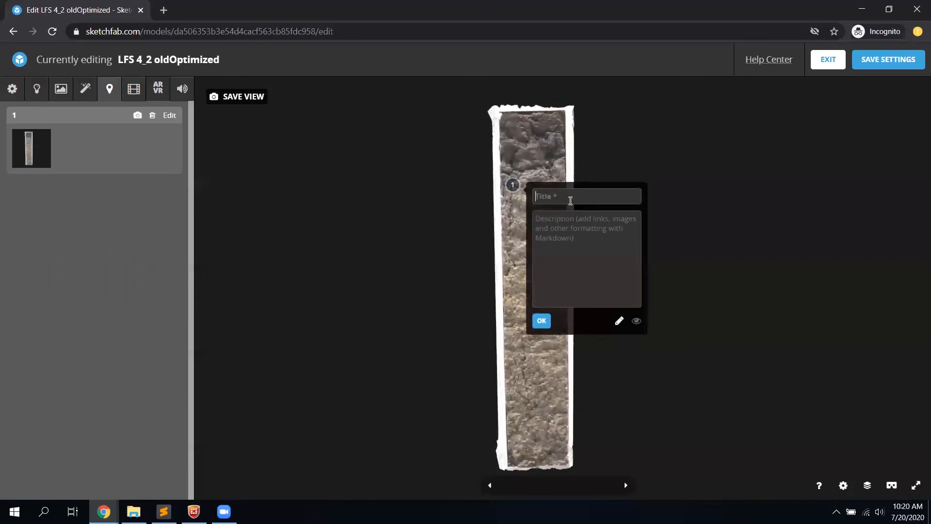
{"action": "left_click", "coordinate": [541, 324]}
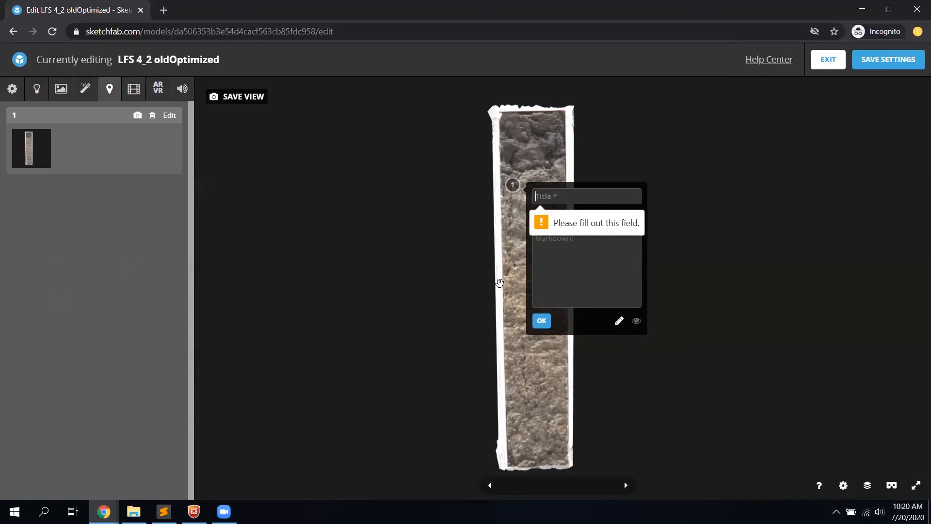
{"action": "type", "text": "asdasd"}
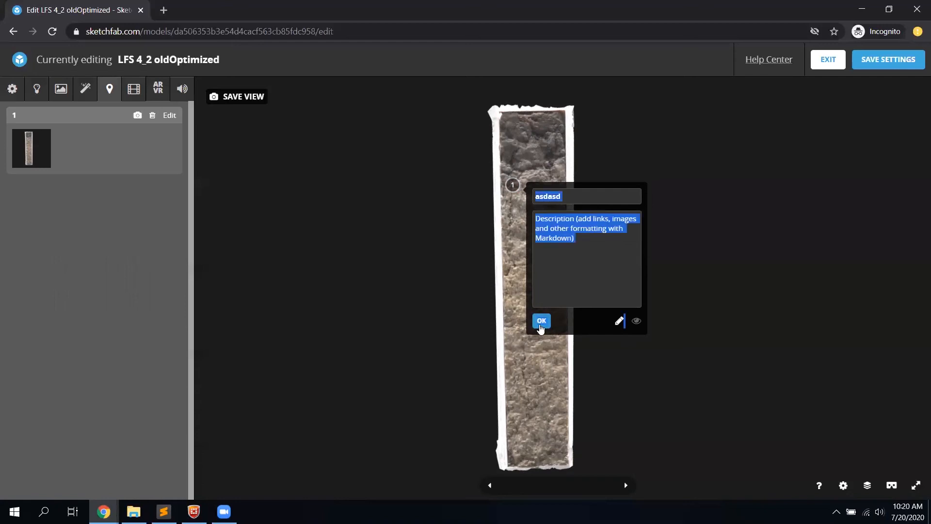
{"action": "left_click", "coordinate": [541, 321]}
{"action": "left_click_drag", "start_coordinate": [364, 272], "coordinate": [624, 222]}
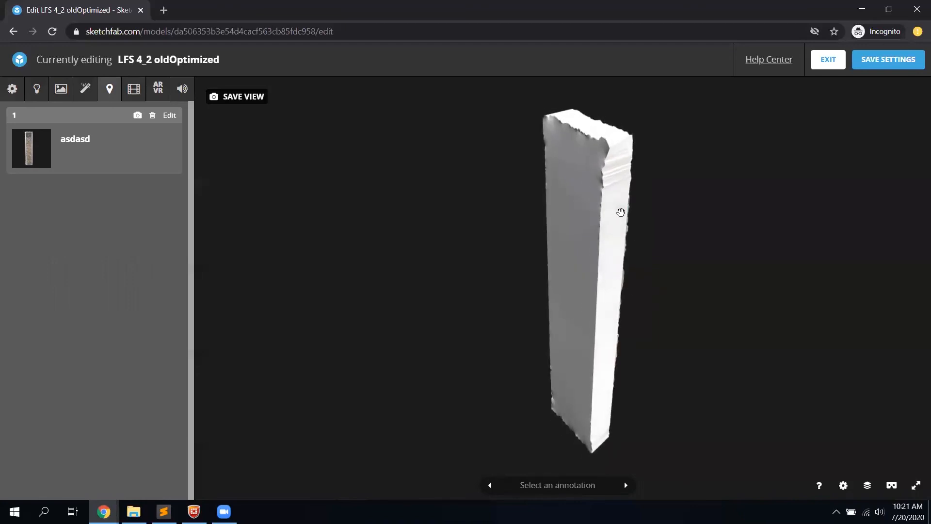
Save an angled close-up of the model's upper front as the asdasd annotation's view and test it by returning from the side
{"action": "left_click", "coordinate": [621, 211]}
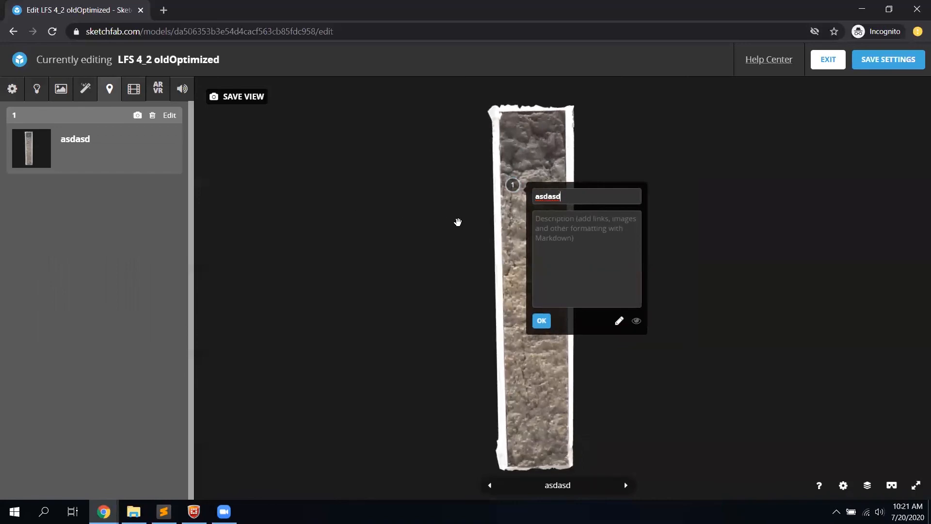
{"action": "mouse_move", "coordinate": [438, 218]}
{"action": "left_mouse_down"}
{"action": "mouse_move", "coordinate": [441, 201]}
{"action": "mouse_move", "coordinate": [459, 191]}
{"action": "mouse_move", "coordinate": [414, 353]}
{"action": "mouse_move", "coordinate": [429, 324]}
{"action": "left_mouse_up"}
{"action": "scroll", "coordinate": [463, 199], "scroll_direction": "up", "scroll_amount": 5}
{"action": "right_click_drag", "start_coordinate": [461, 303], "coordinate": [507, 302]}
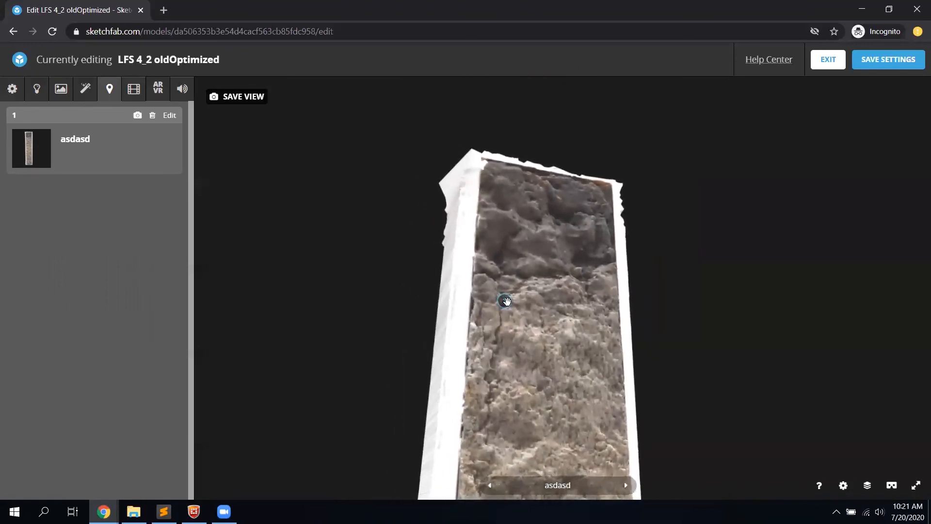
{"action": "left_click", "coordinate": [136, 117]}
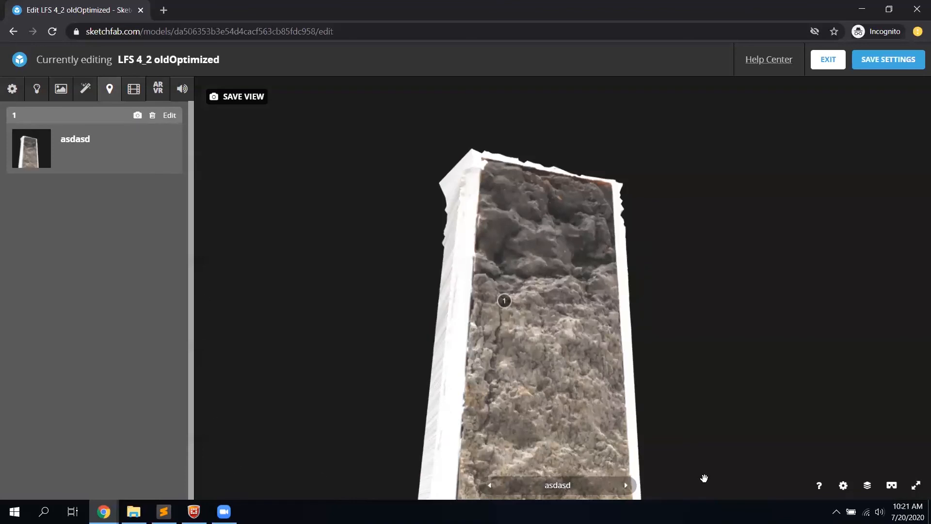
{"action": "mouse_move", "coordinate": [352, 279]}
{"action": "left_mouse_down"}
{"action": "mouse_move", "coordinate": [370, 301]}
{"action": "mouse_move", "coordinate": [370, 320]}
{"action": "mouse_move", "coordinate": [523, 333]}
{"action": "mouse_move", "coordinate": [552, 315]}
{"action": "left_mouse_up"}
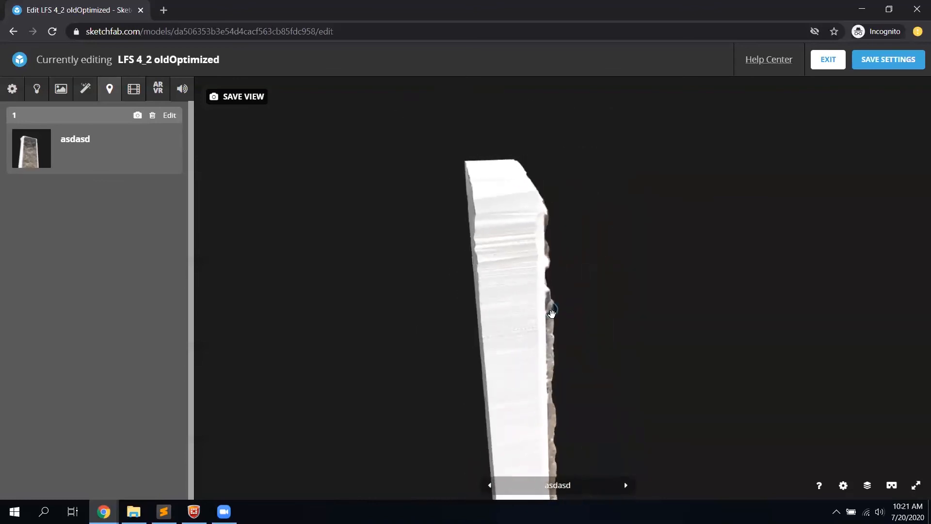
{"action": "left_click", "coordinate": [549, 311]}
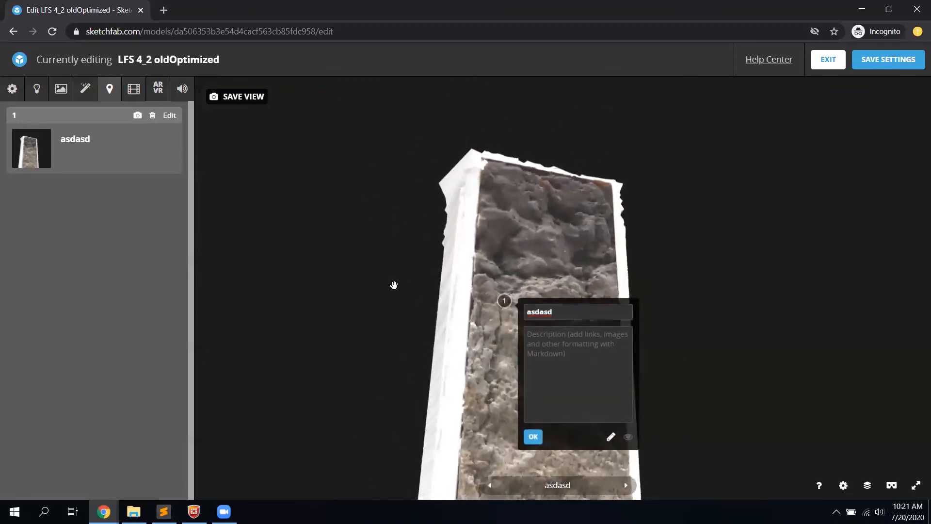
Delete the asdasd annotation and save a centered front view of the whole model as its default view
{"action": "scroll", "coordinate": [393, 285], "scroll_direction": "down", "scroll_amount": 3}
{"action": "left_click_drag", "start_coordinate": [422, 297], "coordinate": [407, 328]}
{"action": "scroll", "coordinate": [453, 329], "scroll_direction": "down", "scroll_amount": 3}
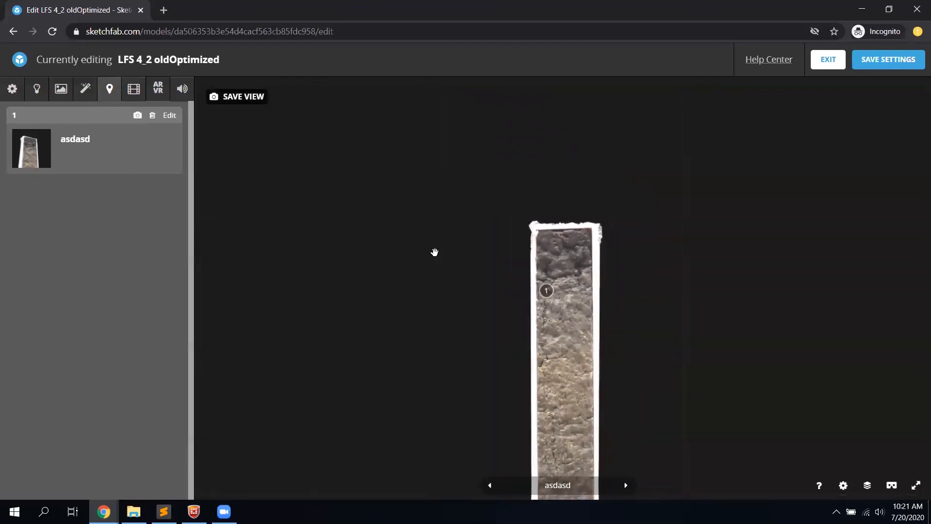
{"action": "right_click_drag", "start_coordinate": [478, 324], "coordinate": [463, 281]}
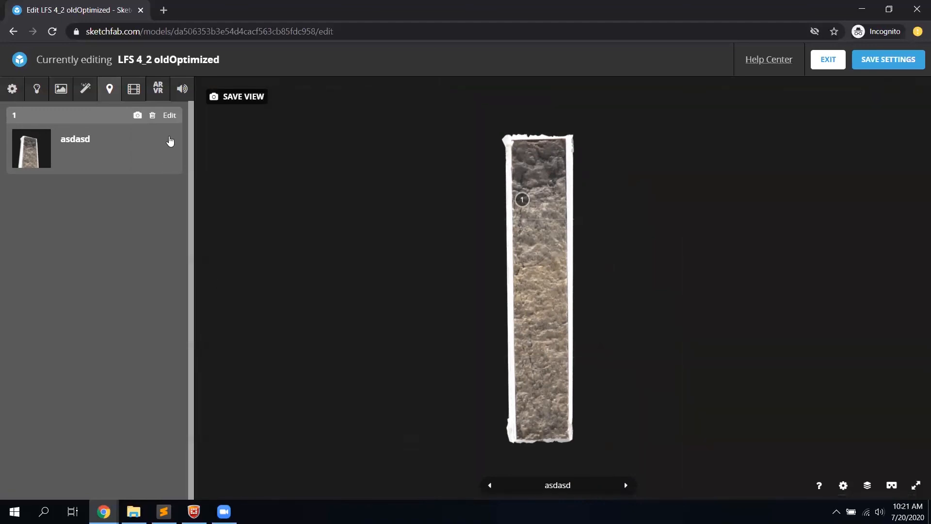
{"action": "left_click", "coordinate": [153, 115]}
{"action": "left_click", "coordinate": [567, 314]}
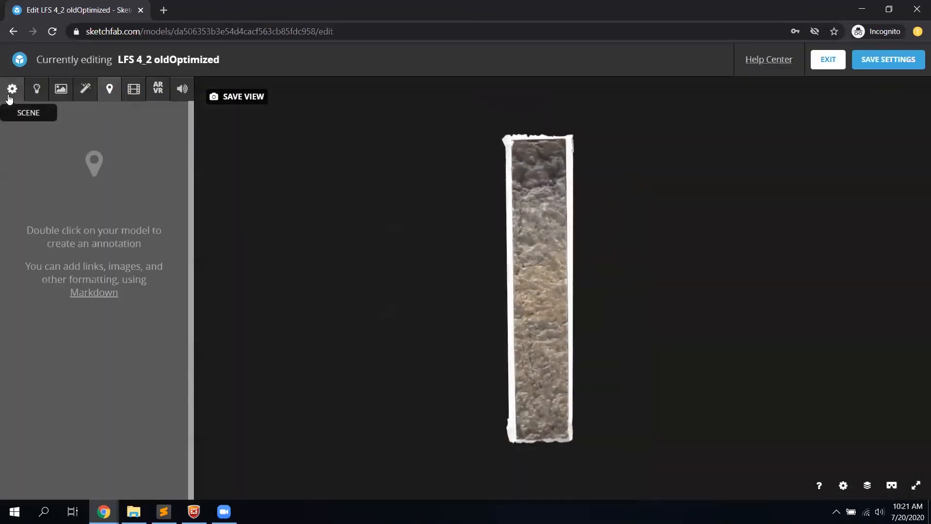
{"action": "scroll", "coordinate": [476, 282], "scroll_direction": "up", "scroll_amount": 2}
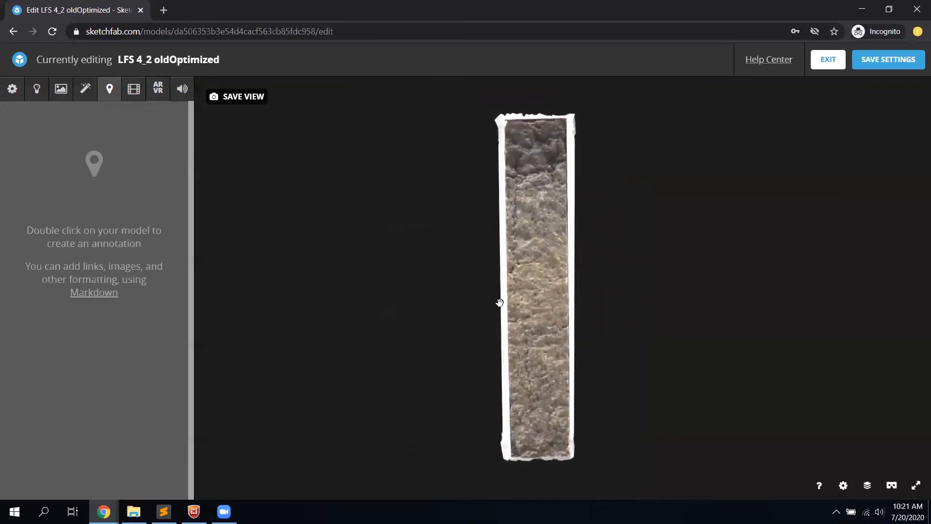
{"action": "left_click", "coordinate": [245, 97]}
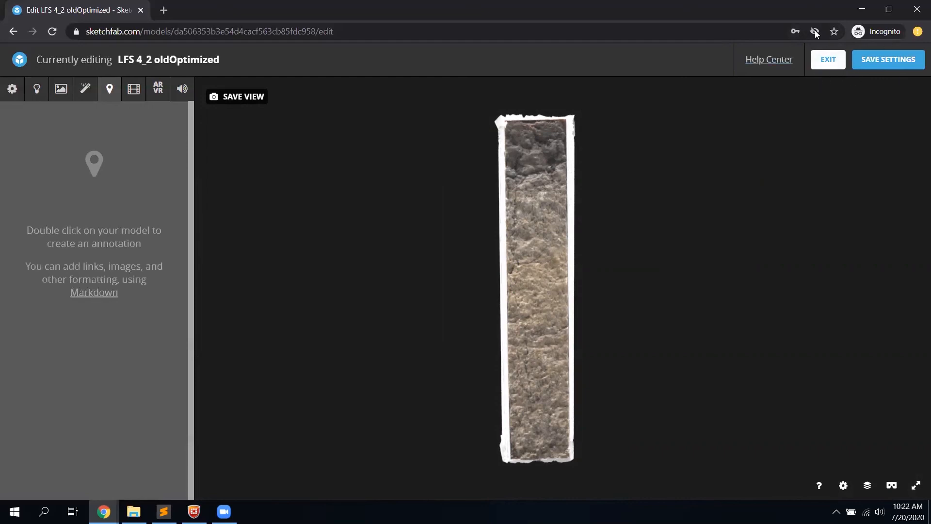
Exit the 3D settings editor and return to the model viewer on the LFS 4_2 oldOptimized page
{"action": "left_click", "coordinate": [824, 66]}
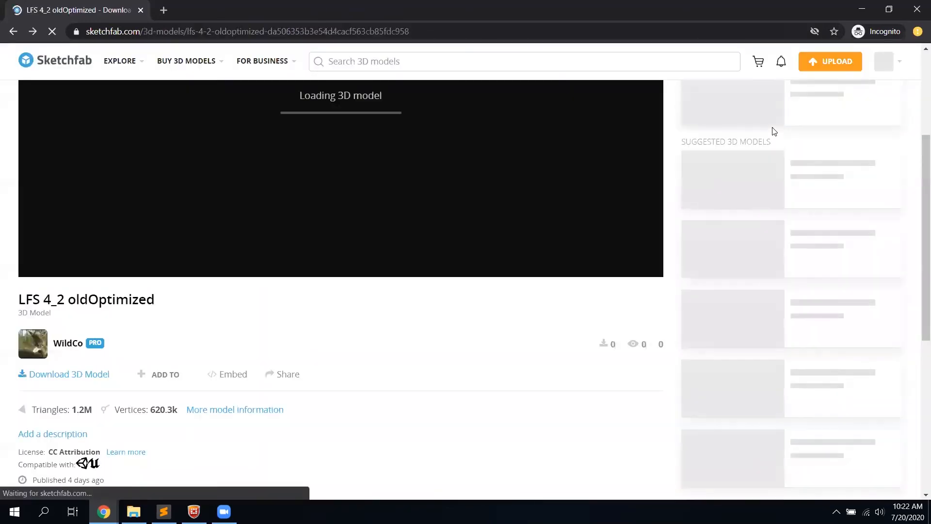
{"action": "scroll", "coordinate": [449, 427], "scroll_direction": "up", "scroll_amount": 4}
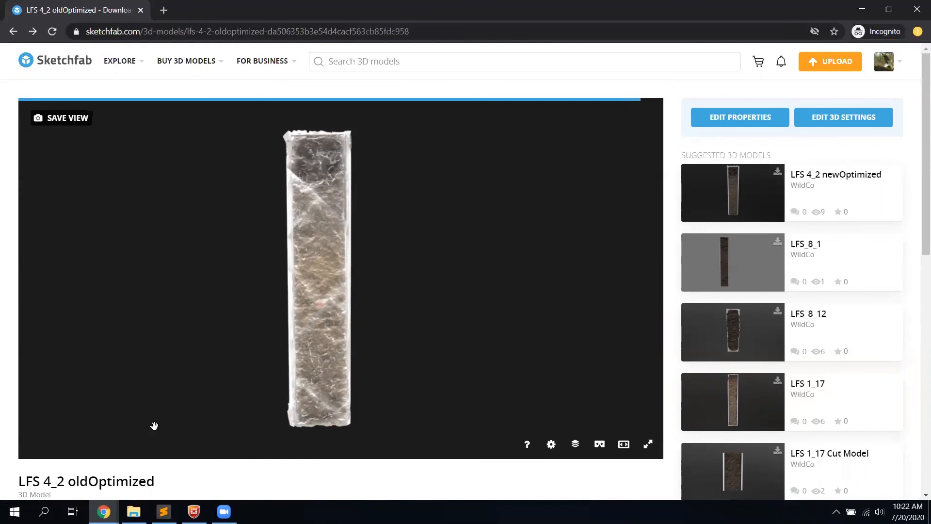
Switch to File Explorer to view the optimized model files in the 8_12 folder, then return to the model's page in Chrome
{"action": "left_click", "coordinate": [133, 511]}
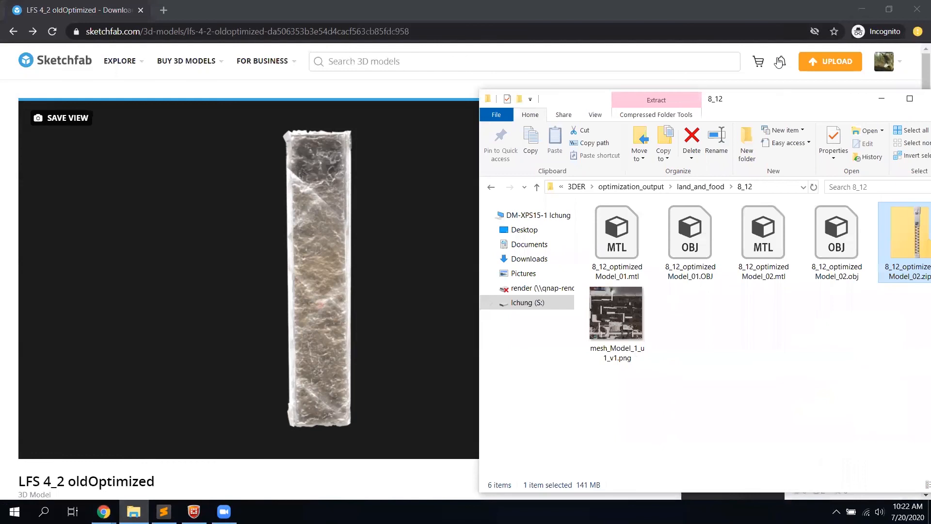
{"action": "left_click_drag", "start_coordinate": [776, 103], "coordinate": [713, 79]}
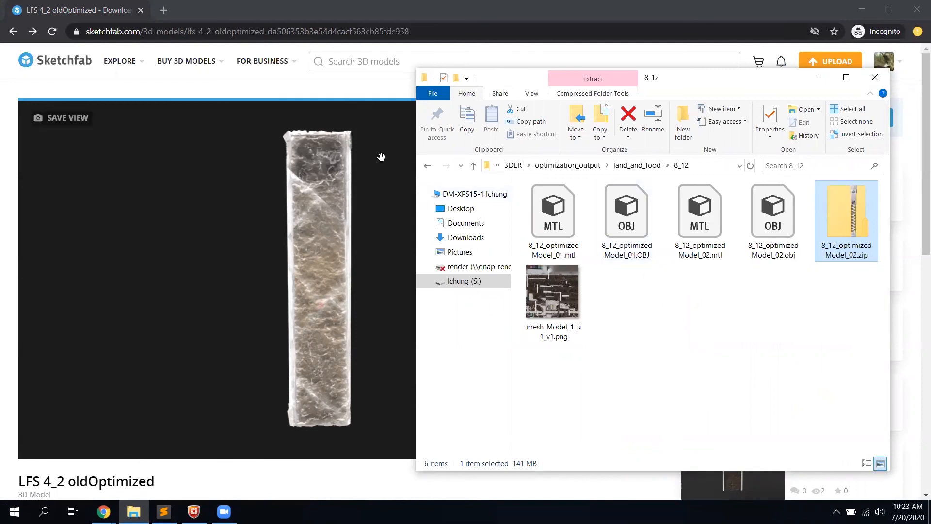
{"action": "left_click", "coordinate": [182, 87]}
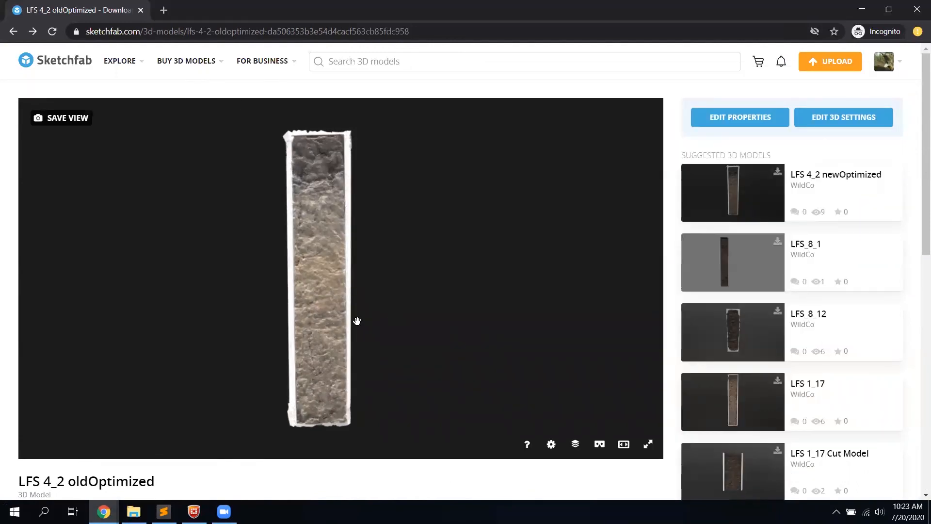